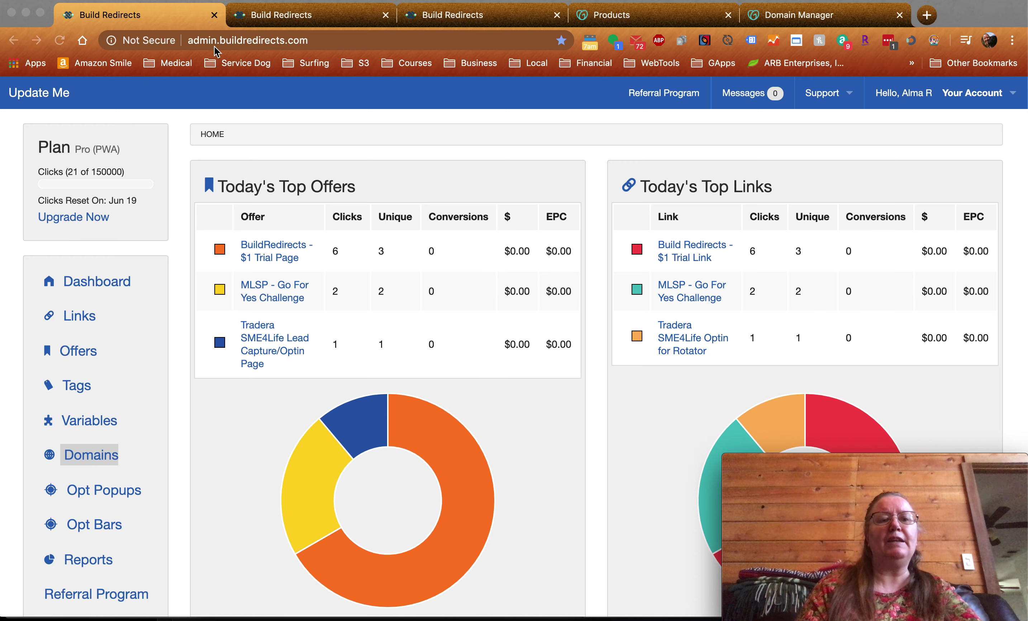
Step: Check the domain list in Build Redirects, and switch to the GoDaddy products page to look through the owned domains
left_click(288, 23)
left_click(289, 22)
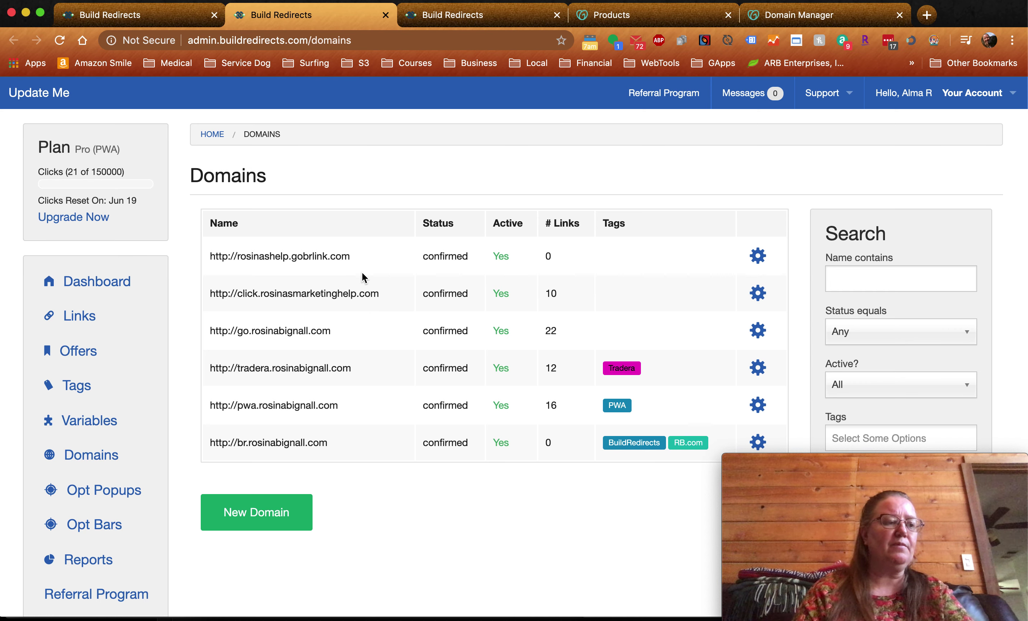
left_click(634, 20)
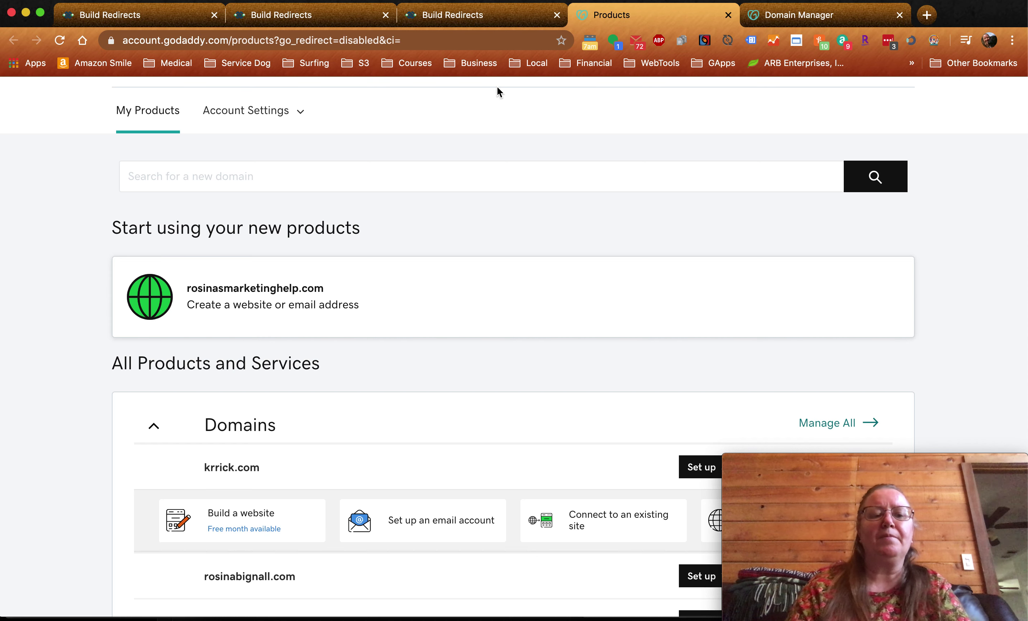
scroll(519, 222, "down", 1)
scroll(519, 223, "up", 1)
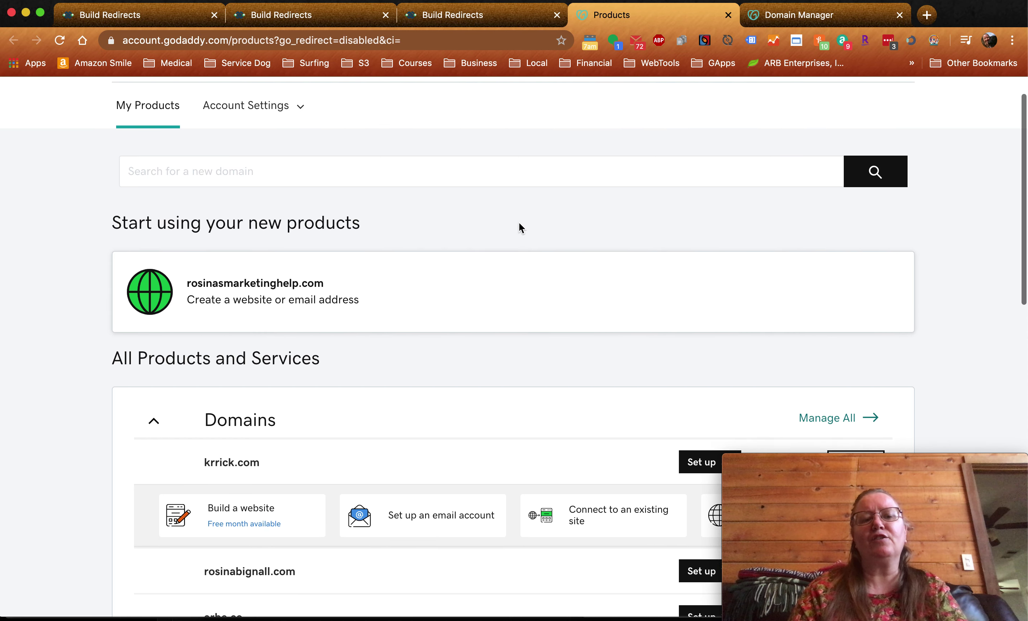
scroll(519, 222, "down", 1)
scroll(519, 226, "up", 3)
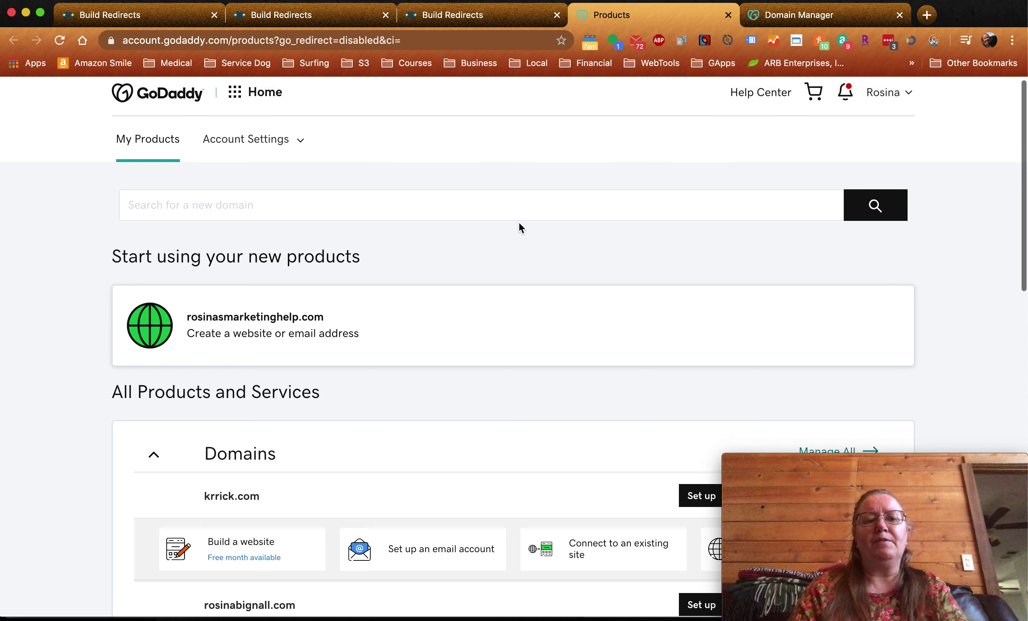
scroll(519, 223, "down", 6)
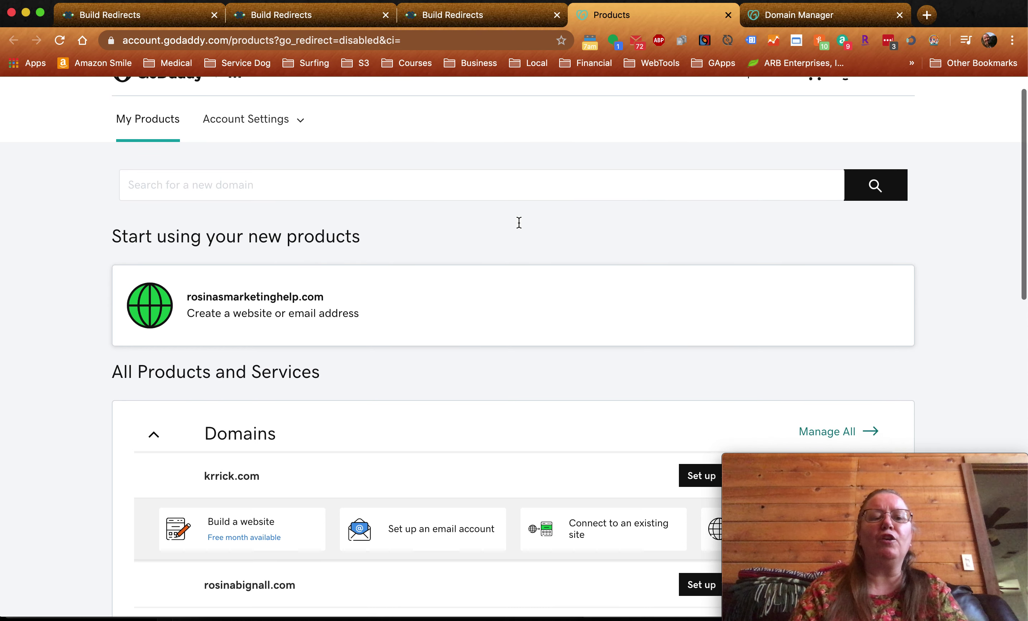
scroll(519, 226, "down", 5)
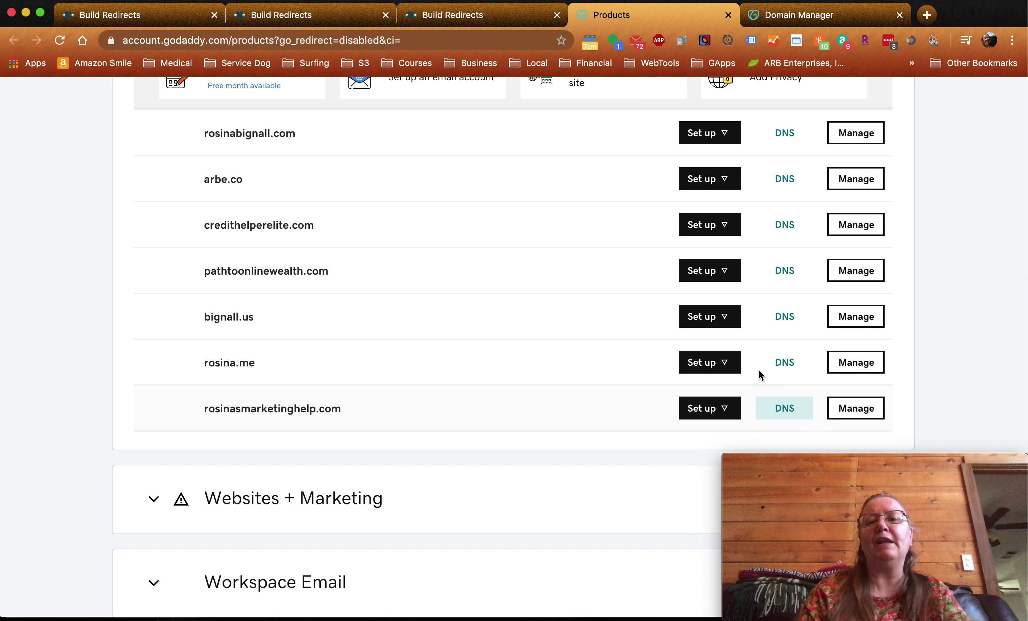
Step: Switch to the marketing help domain's DNS management page and examine its existing records down to the blank new-record form
left_click(825, 16)
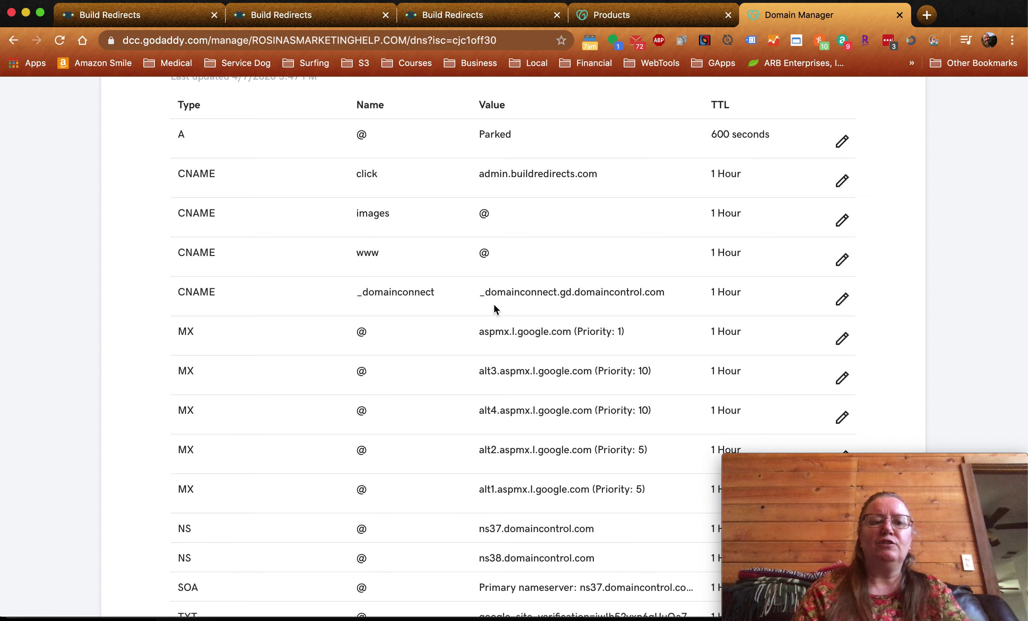
scroll(494, 305, "up", 8)
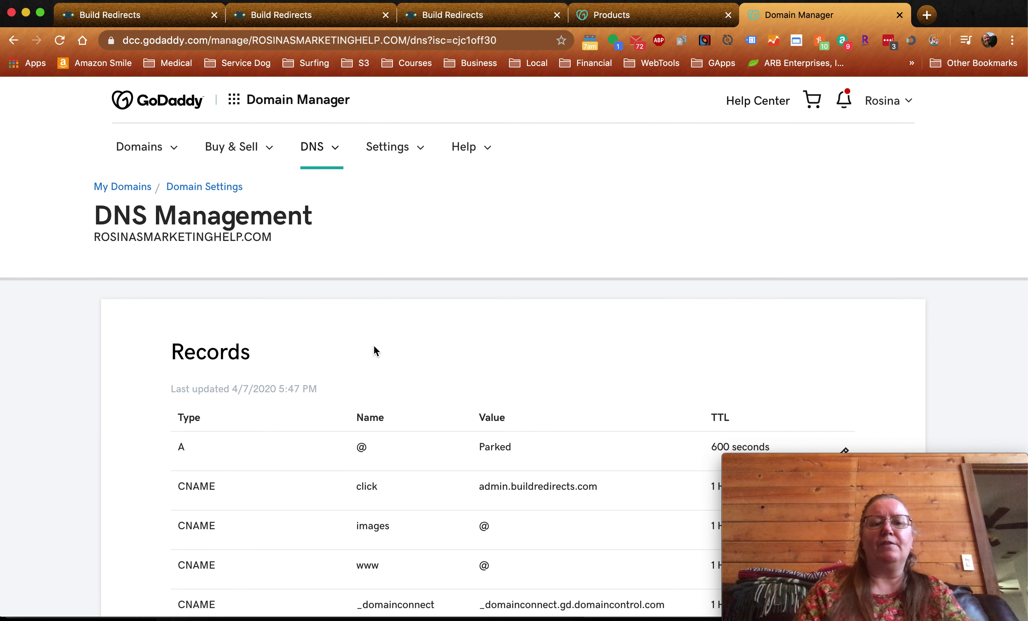
scroll(373, 345, "down", 2)
scroll(373, 345, "up", 2)
scroll(373, 346, "down", 1)
scroll(373, 346, "down", 2)
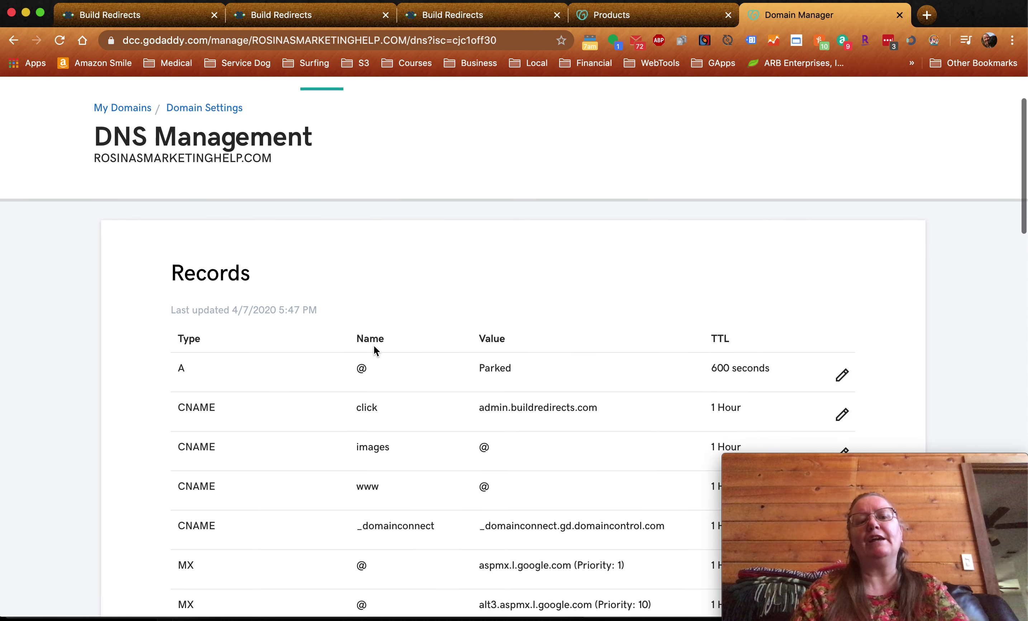
scroll(374, 347, "down", 1)
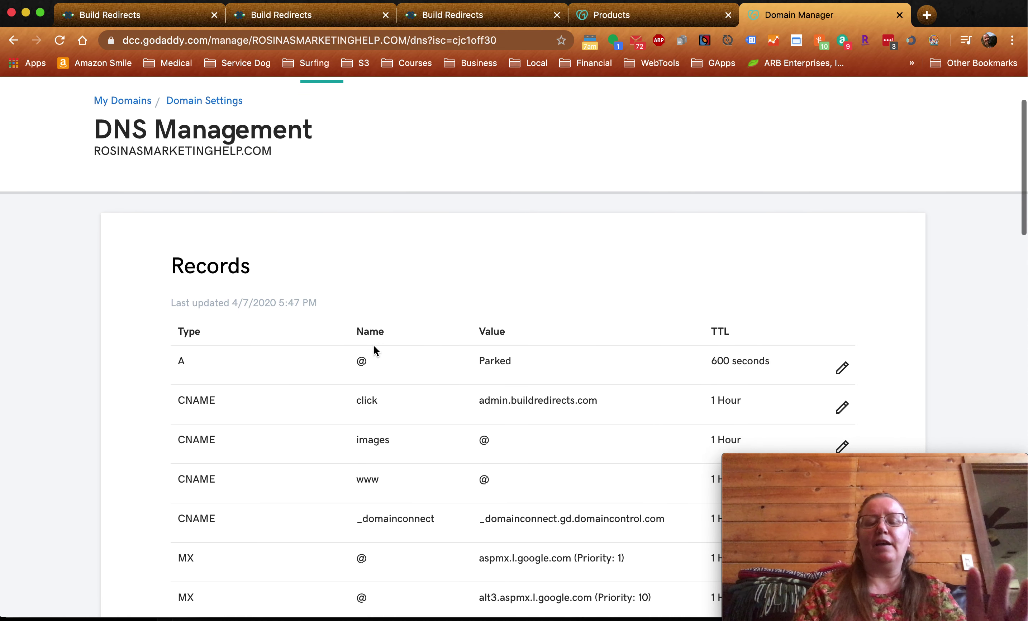
scroll(374, 346, "down", 5)
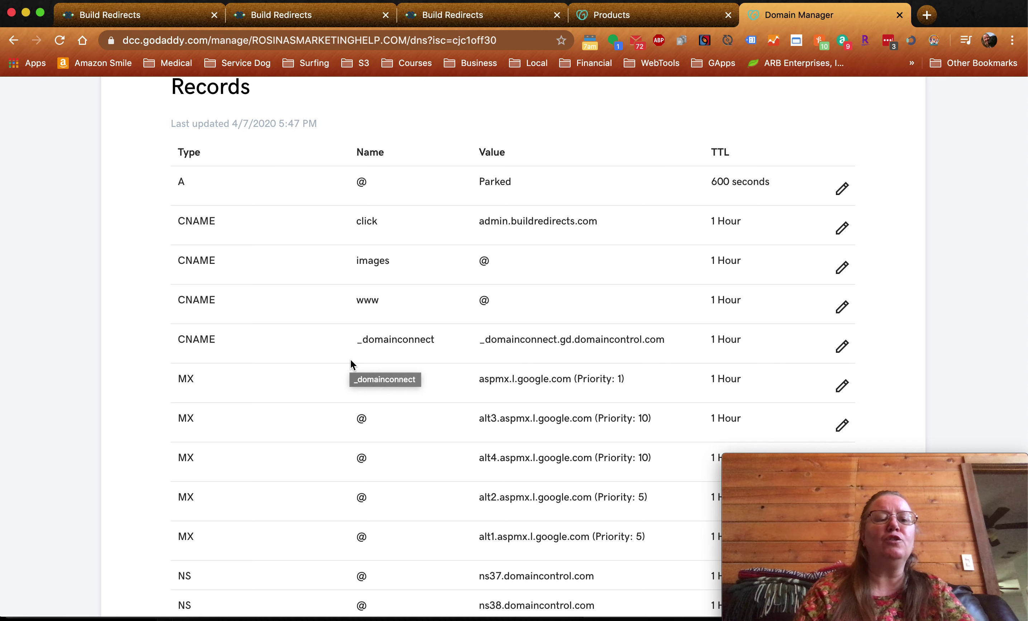
scroll(351, 362, "down", 2)
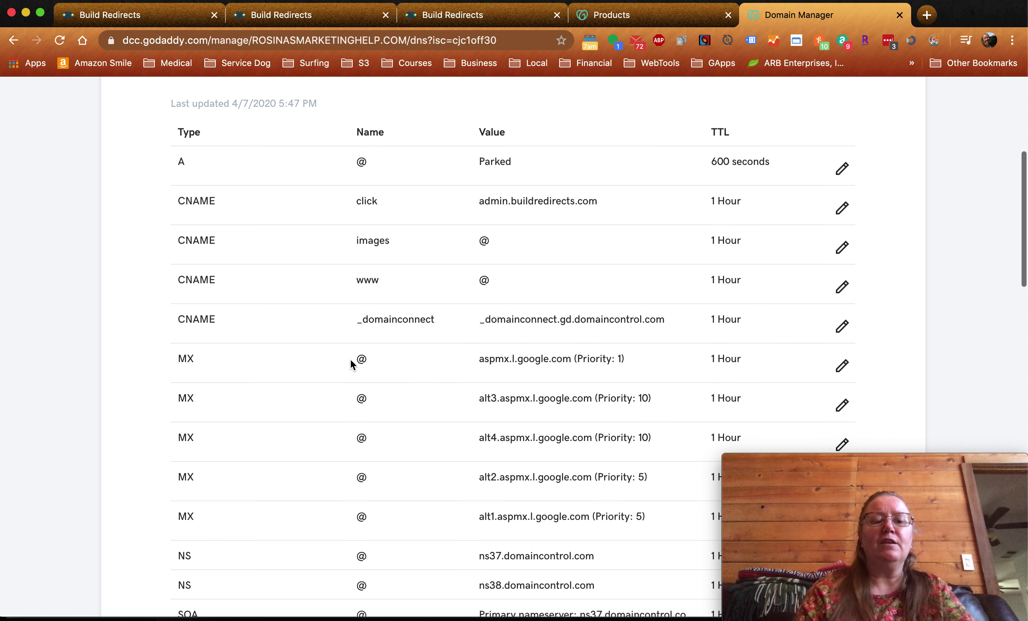
scroll(351, 362, "down", 1)
scroll(352, 362, "up", 2)
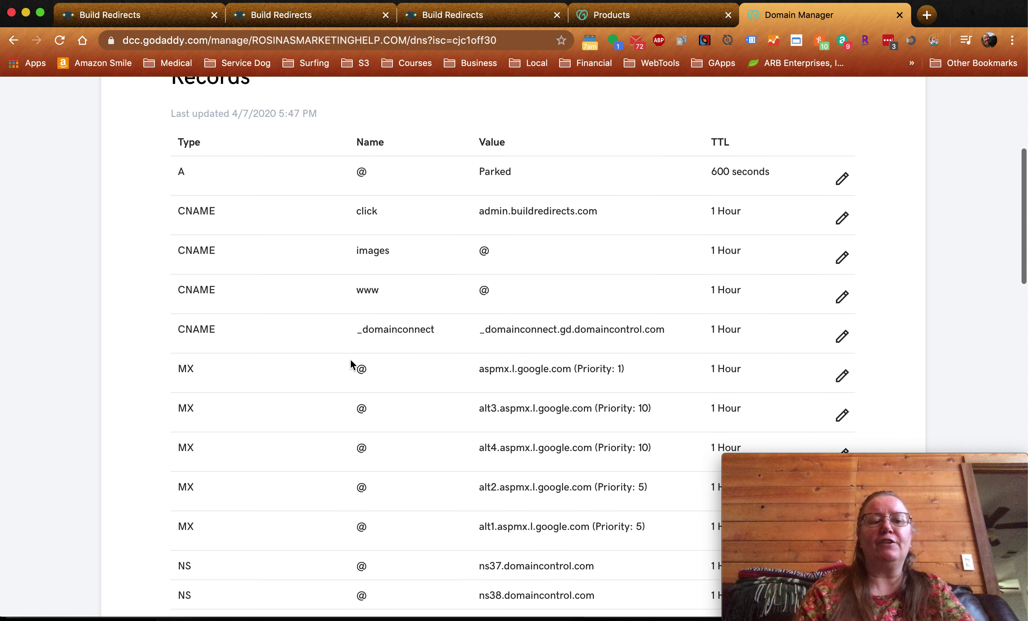
scroll(351, 362, "down", 2)
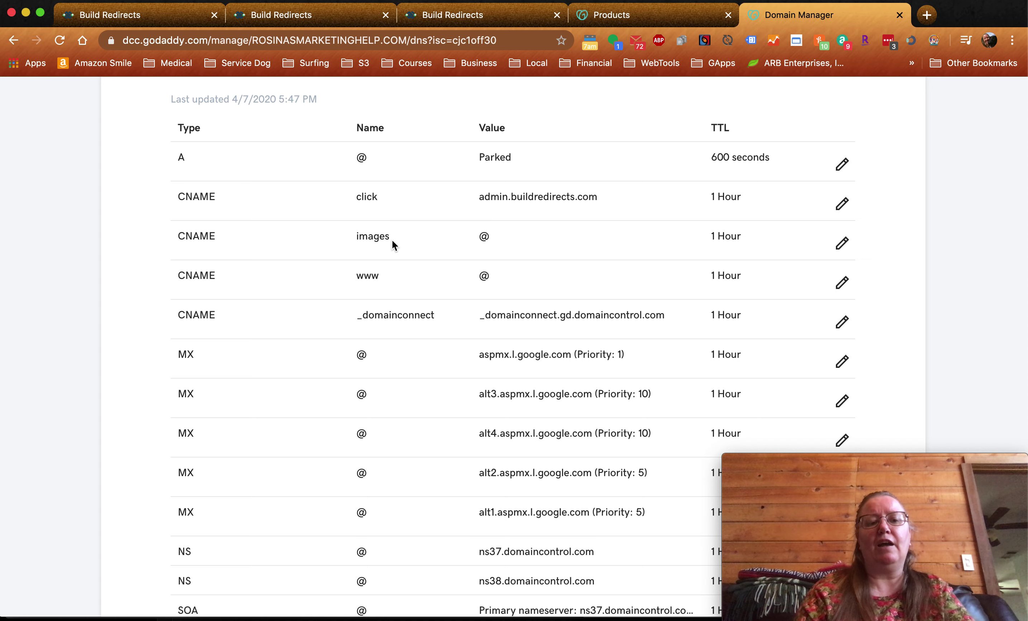
scroll(431, 339, "down", 7)
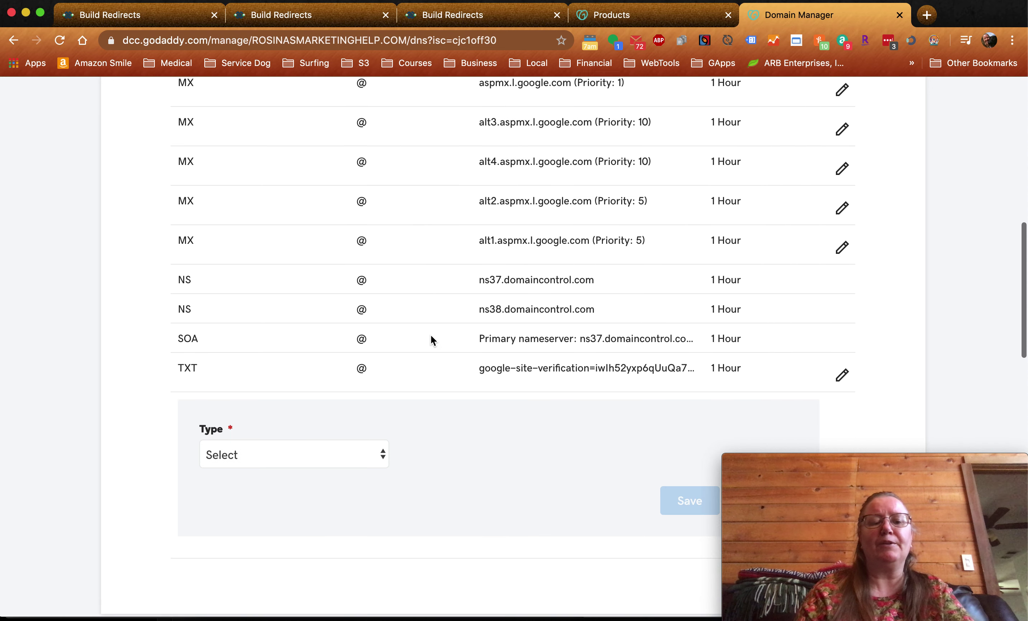
scroll(431, 339, "down", 3)
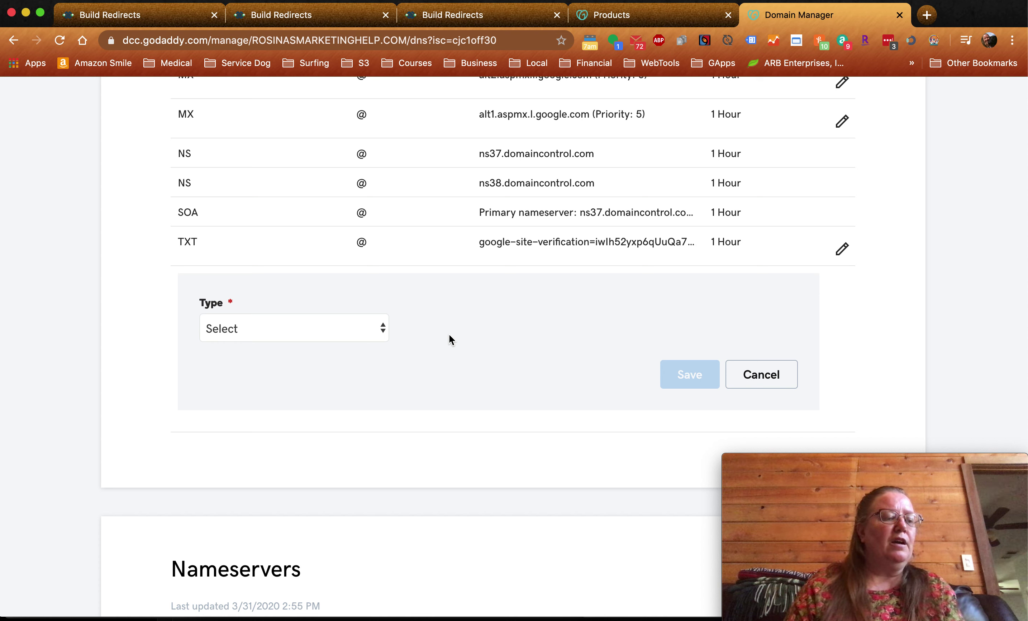
Step: Discard the blank record form and start a new CNAME record with the host go
left_click(759, 375)
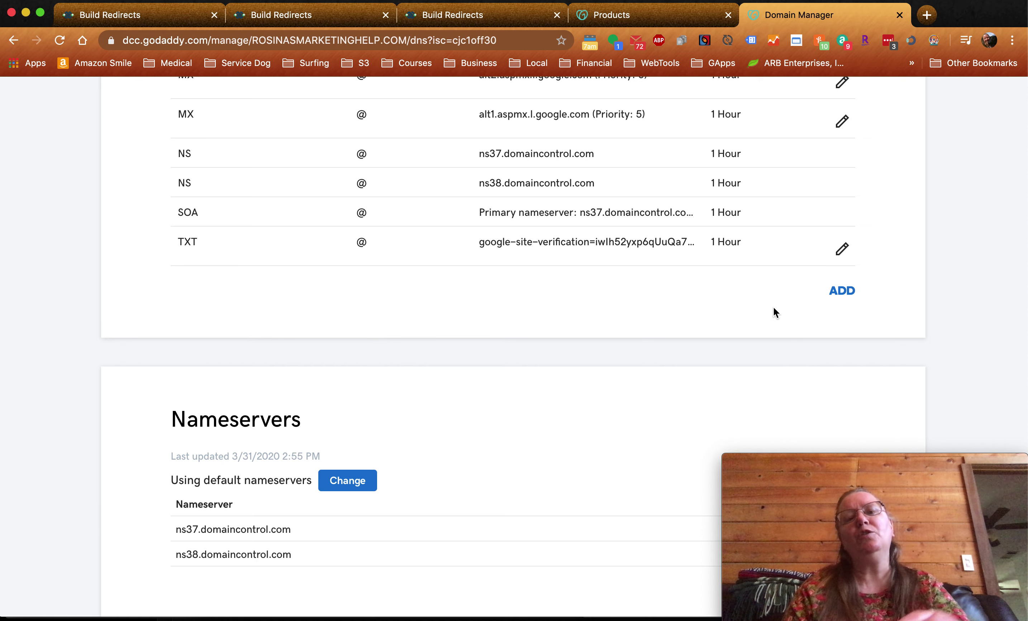
left_click(844, 293)
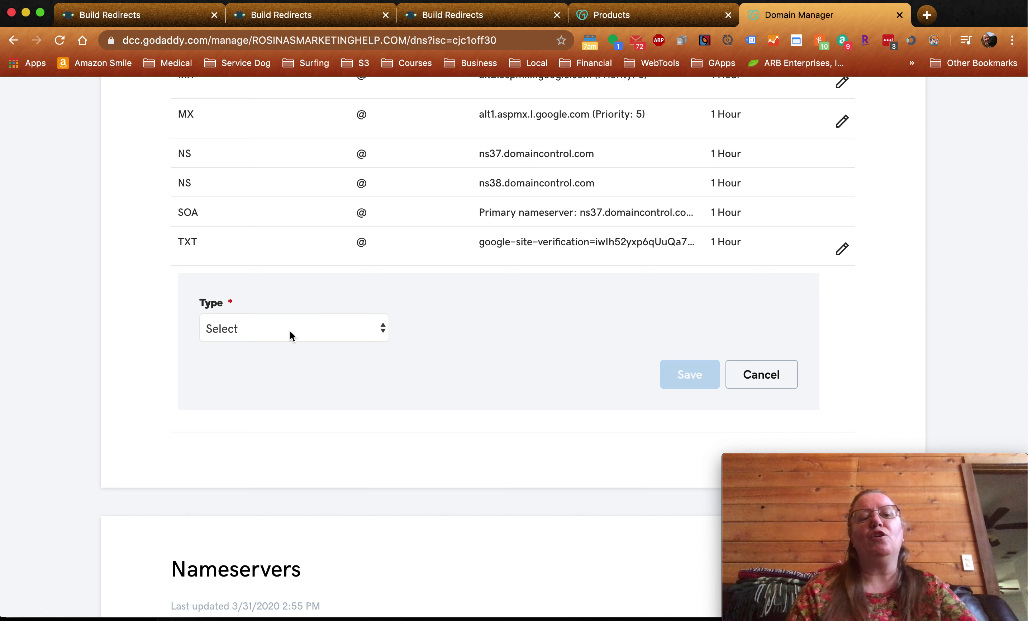
left_click(271, 334)
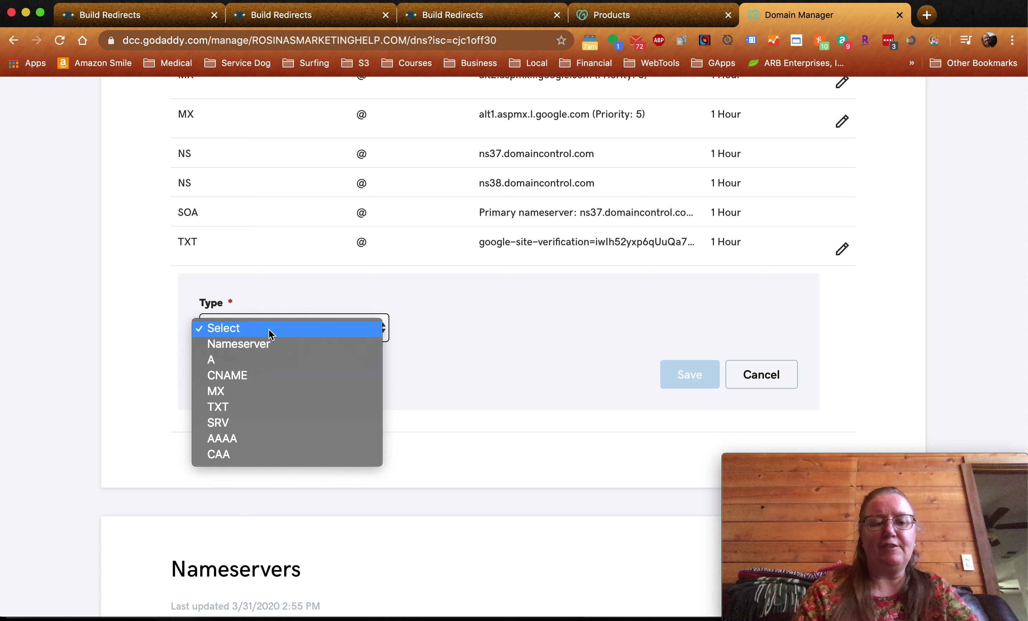
left_click(271, 377)
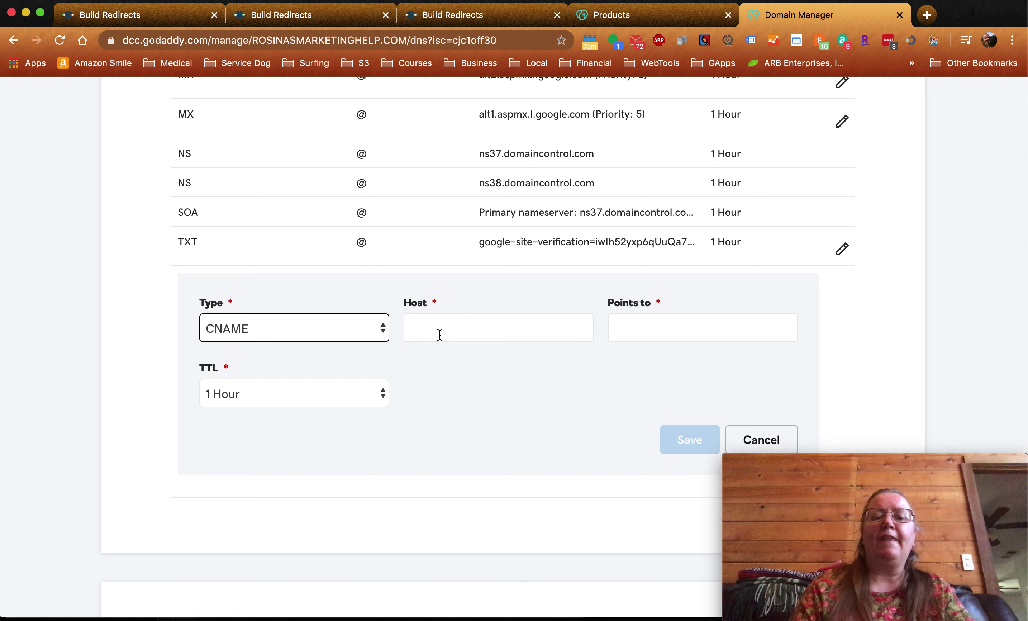
left_click(439, 333)
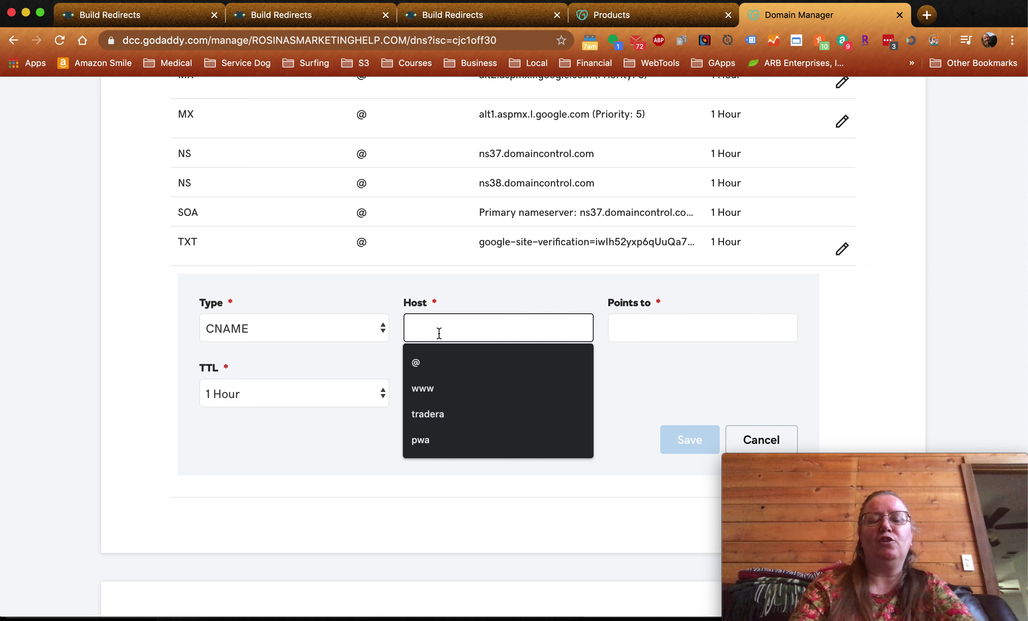
type("go")
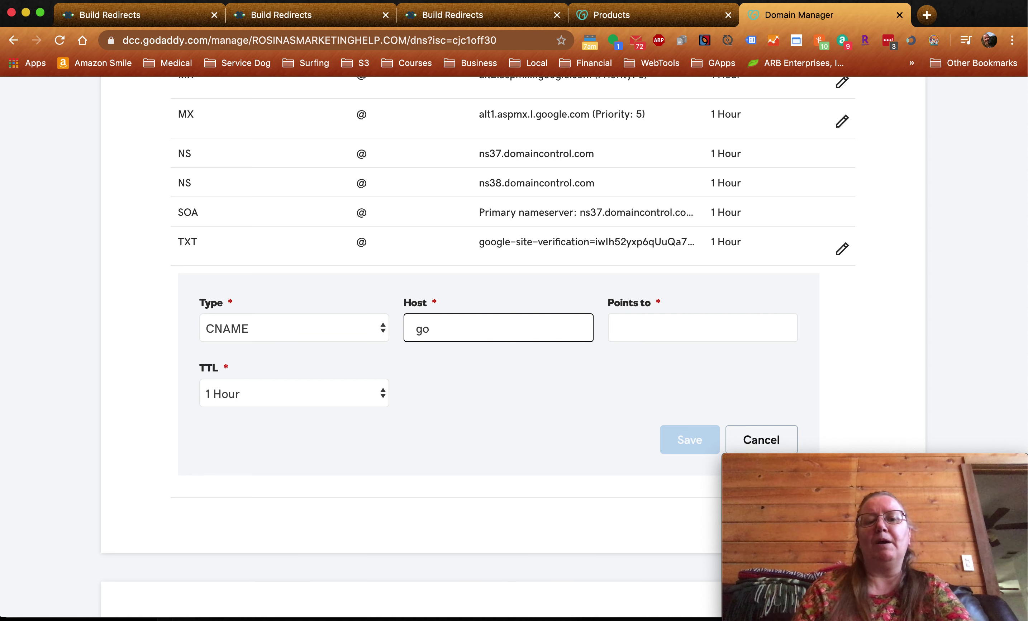
Step: Point the new go CNAME record to admin, keep its TTL at 1 Hour, and save it
key("Tab")
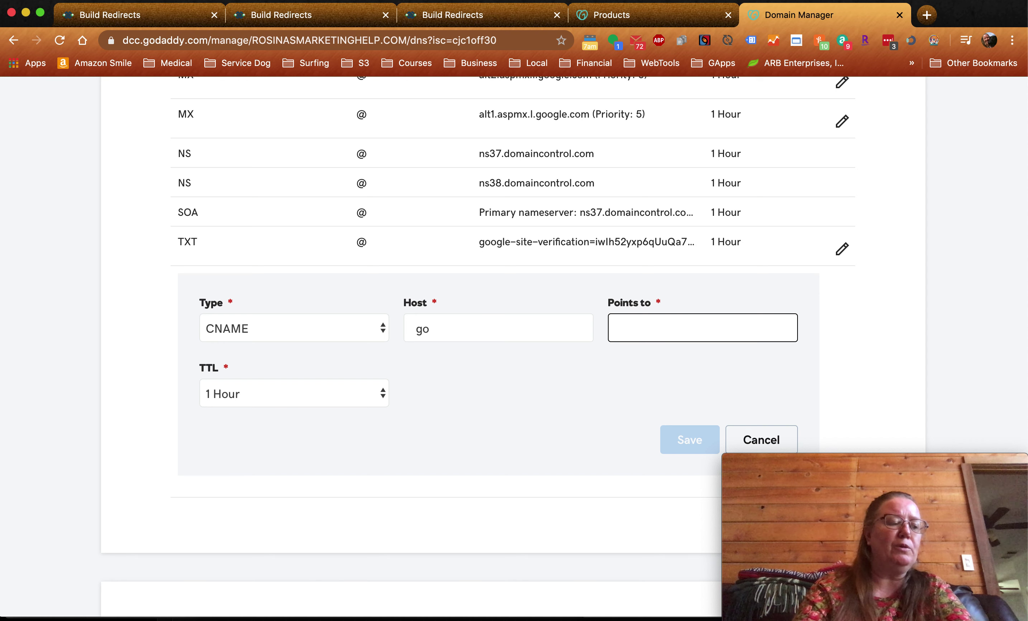
type("admin")
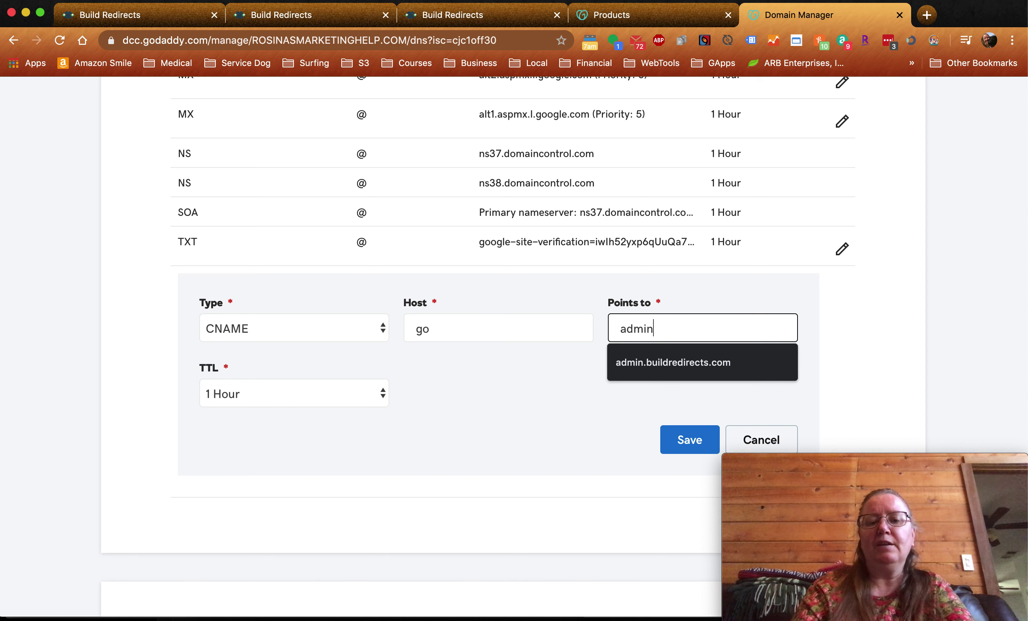
key("Down")
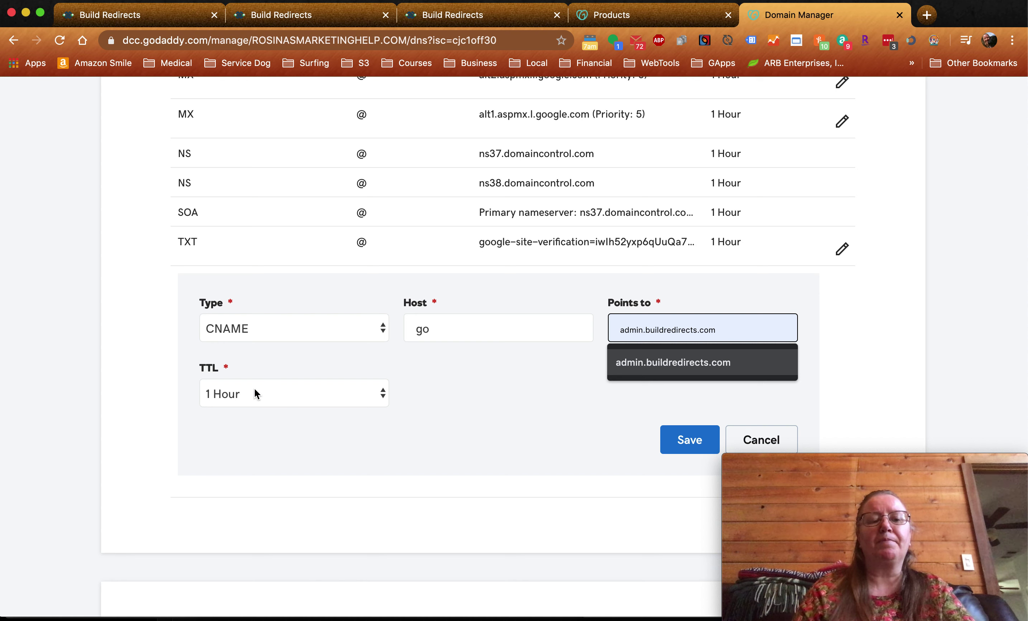
left_click(271, 383)
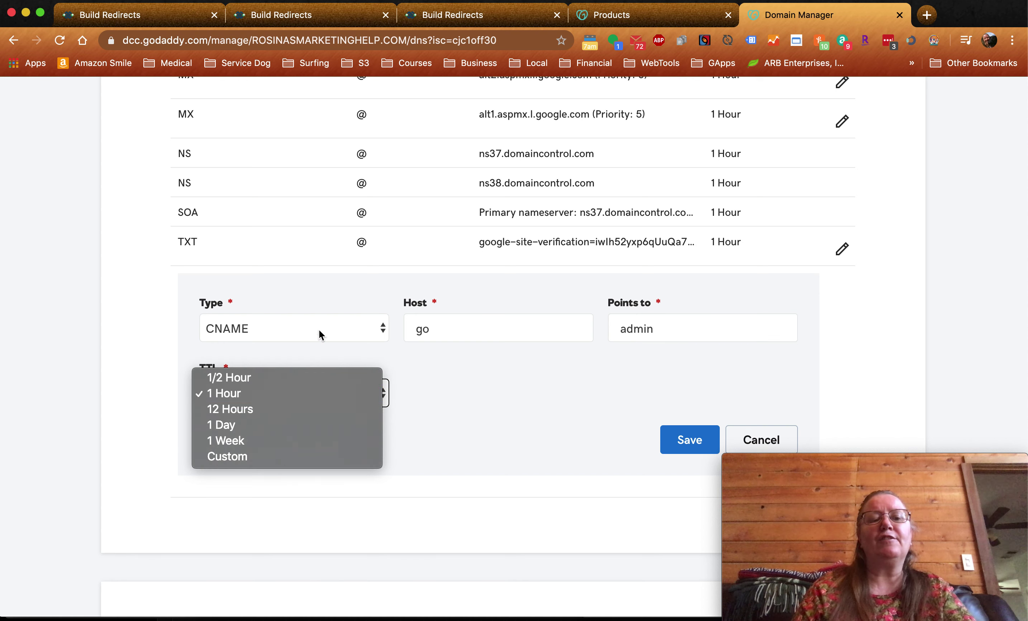
left_click(295, 363)
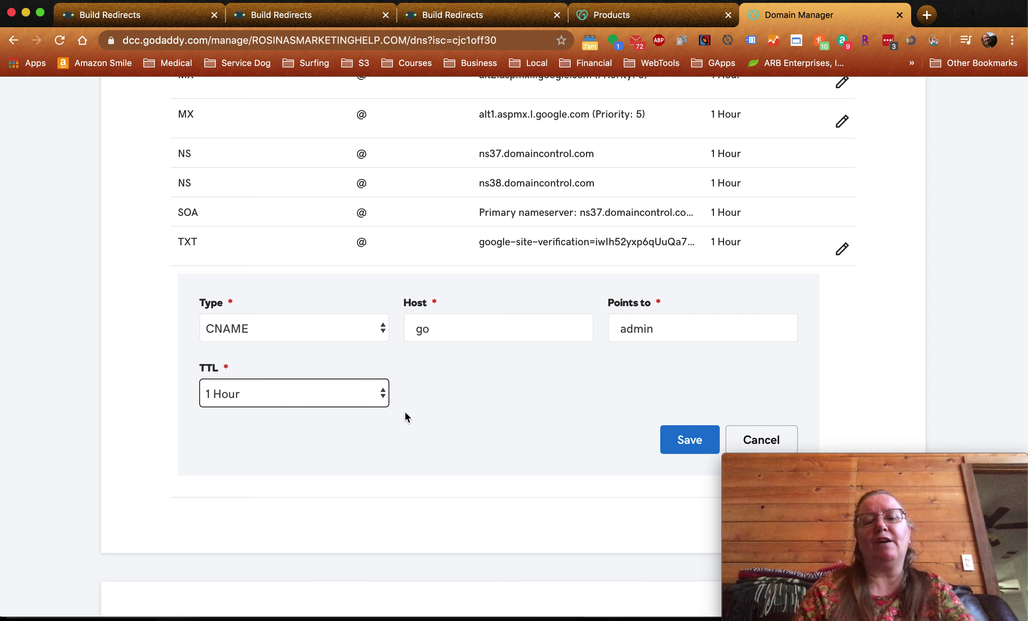
left_click(675, 441)
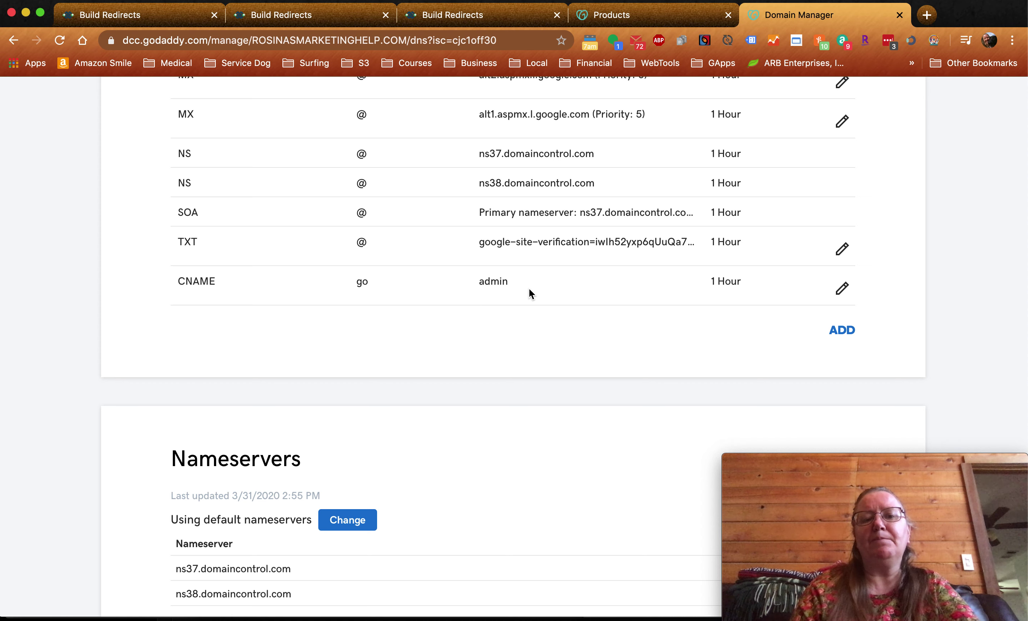
Step: Edit the go CNAME record so it points to admin.buildredirects.com, and save it
left_click(842, 290)
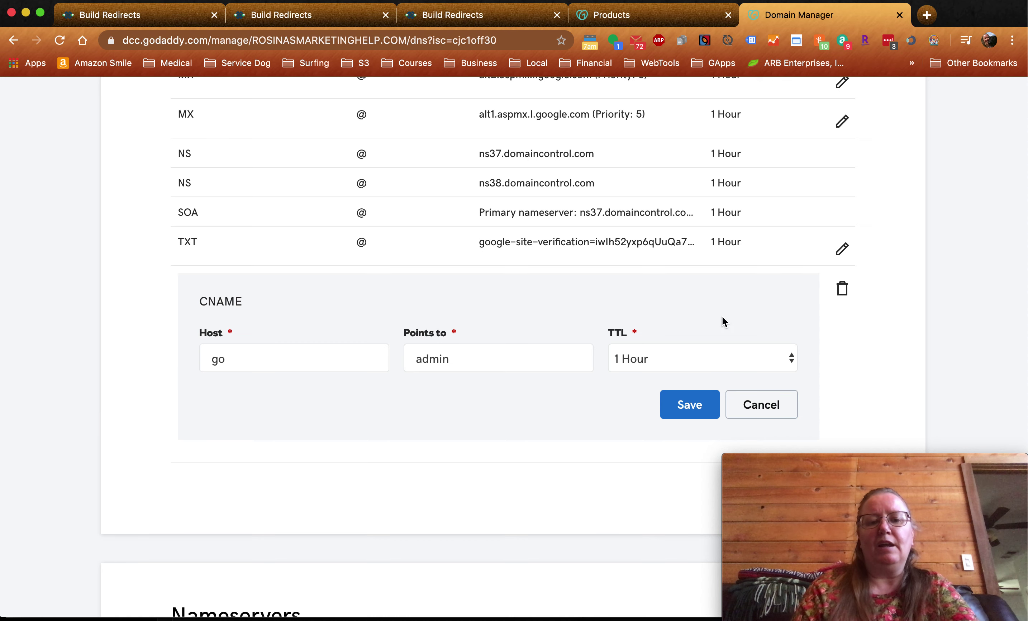
left_click(506, 363)
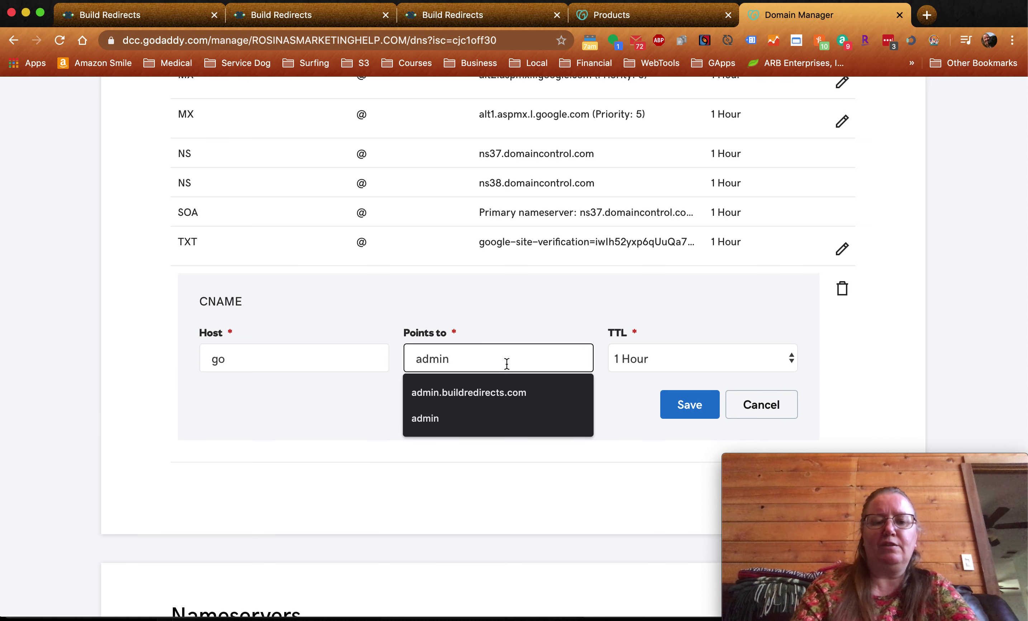
type(".")
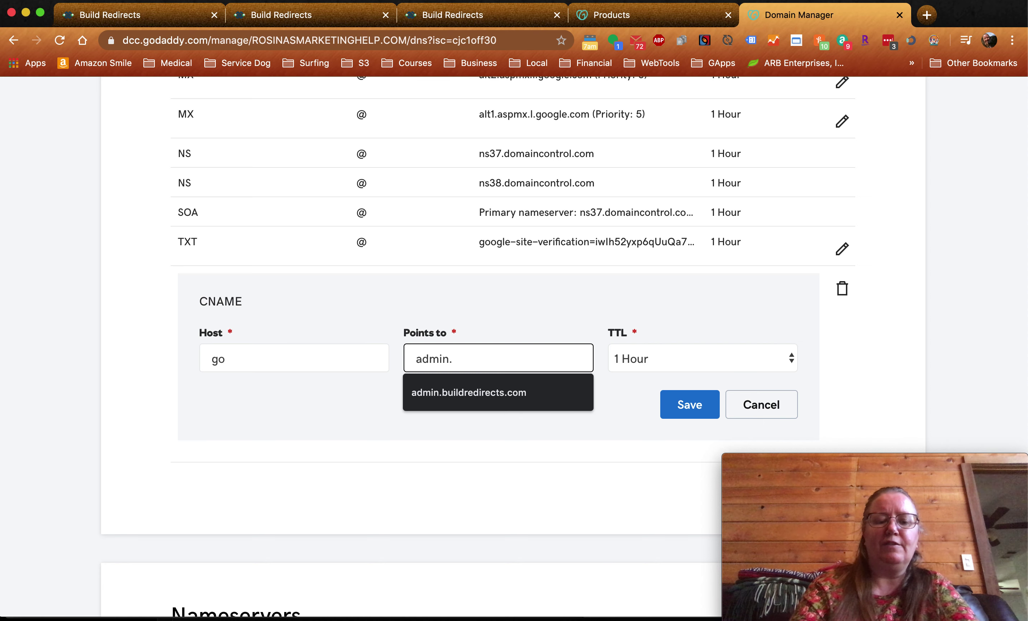
type("build")
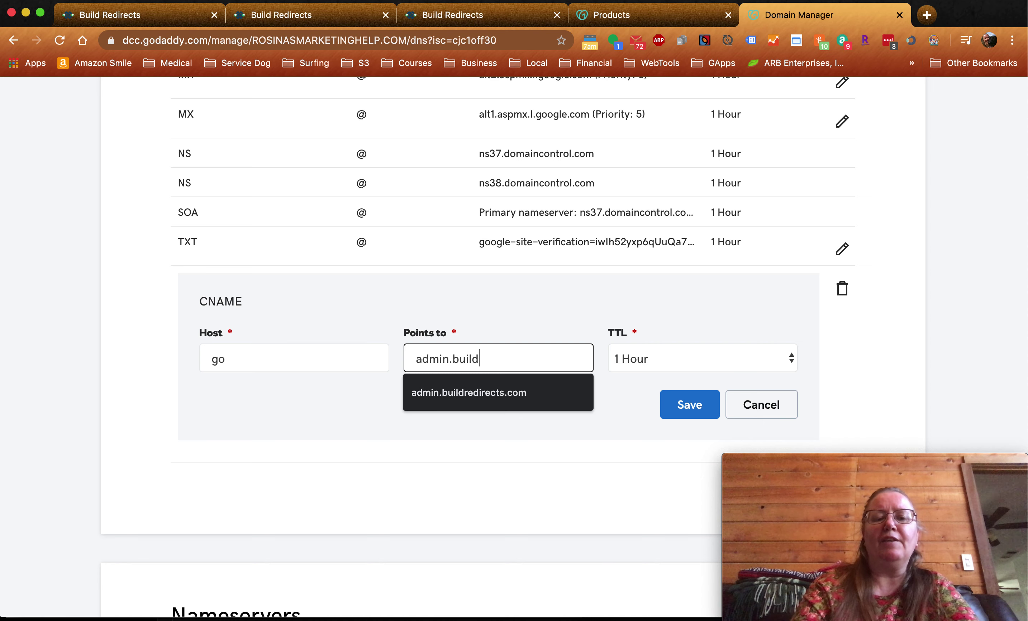
type("redi")
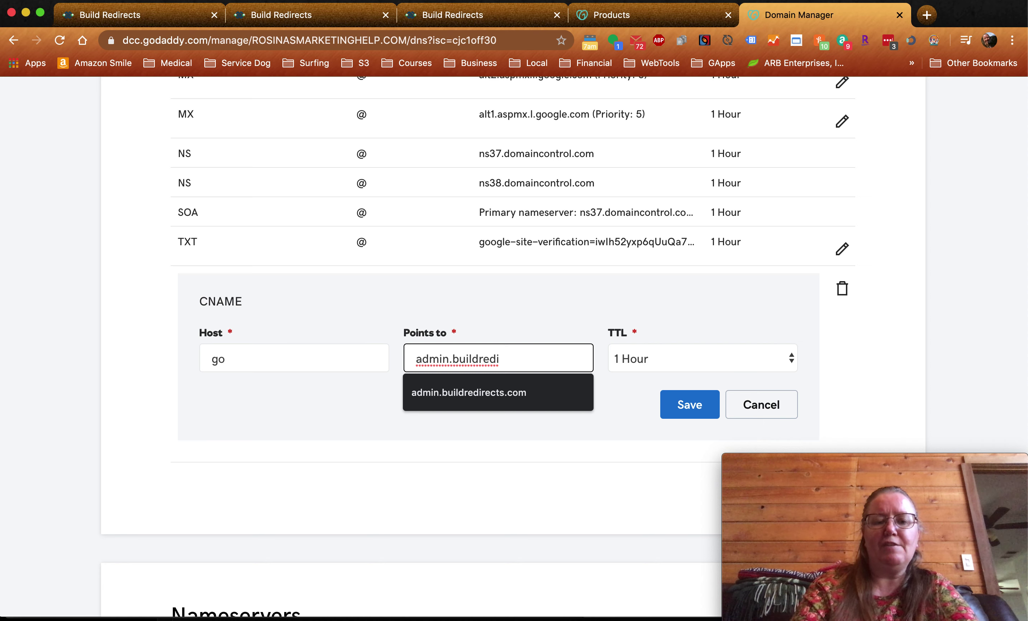
type("c")
key("BackSpace")
key("BackSpace")
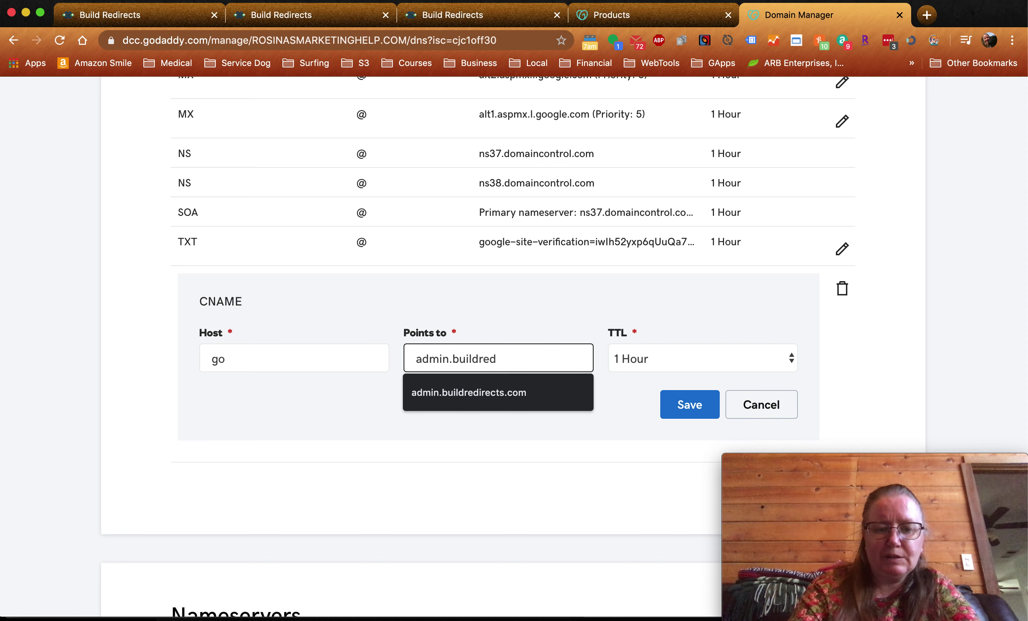
type("ir")
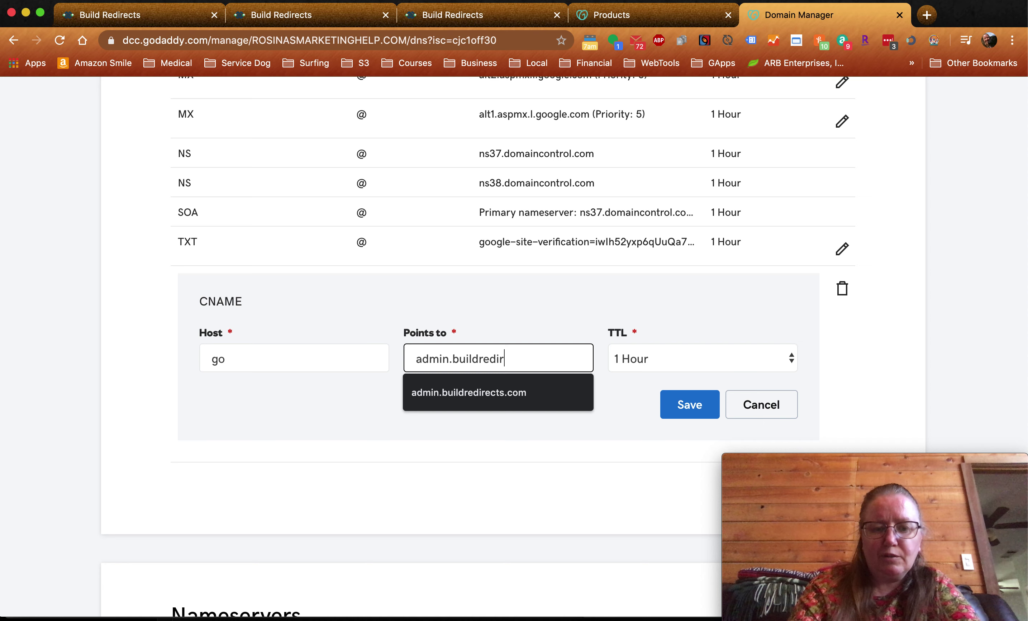
type("ects.com")
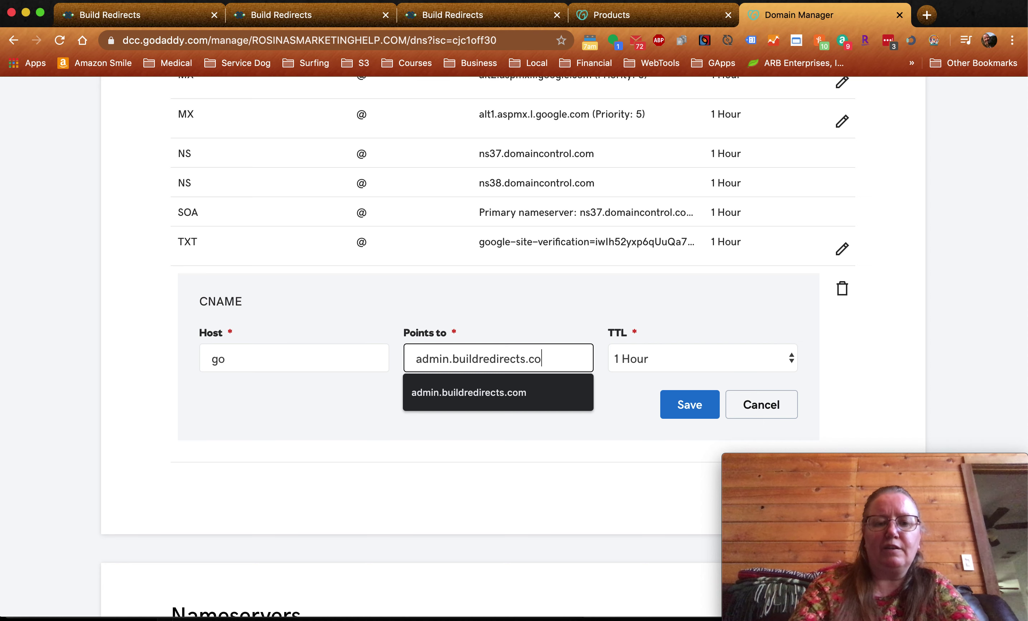
left_click(696, 407)
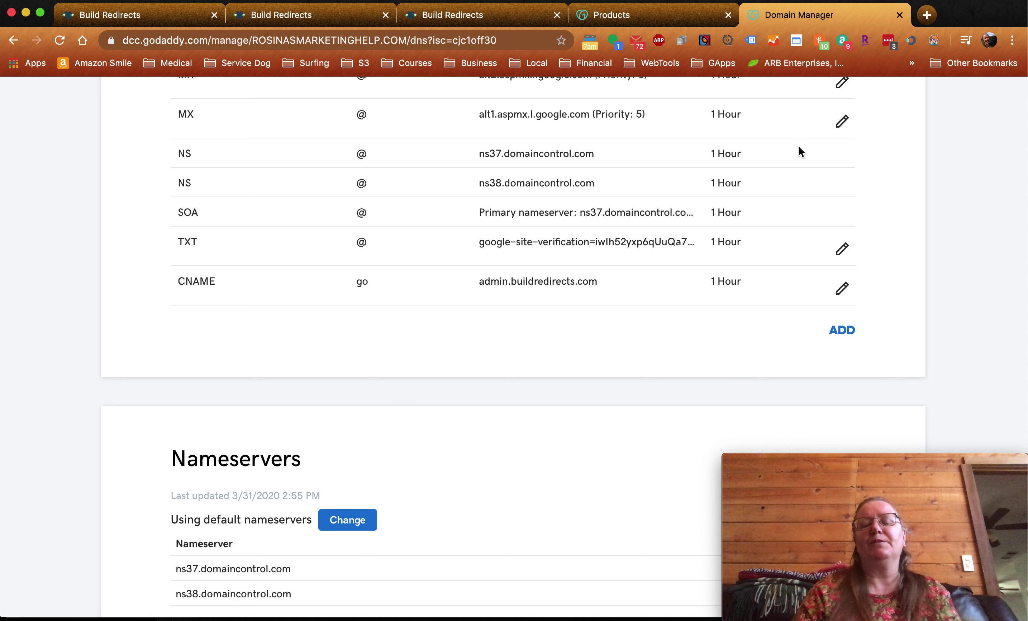
Step: Switch to the Build Redirects new-domain form and name the domain with the go subdomain of the marketing help domain
left_click(481, 16)
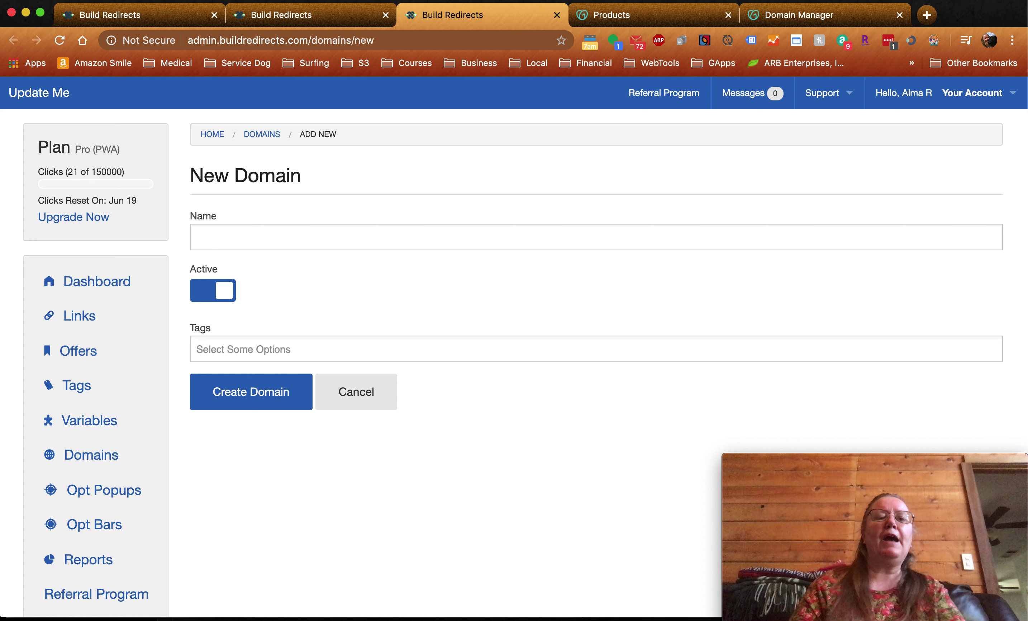
left_click(333, 23)
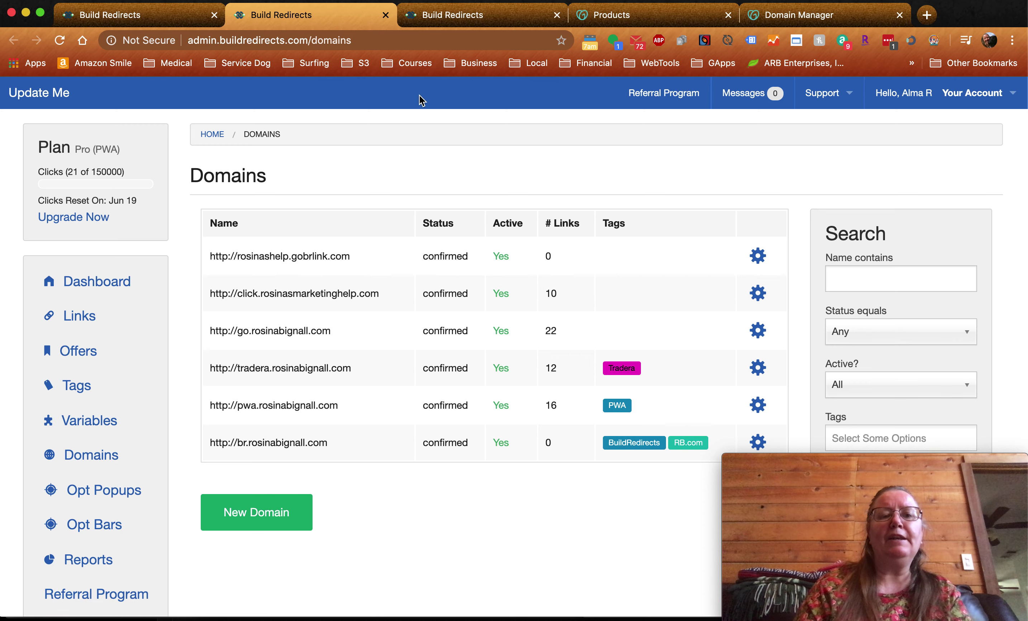
left_click(460, 17)
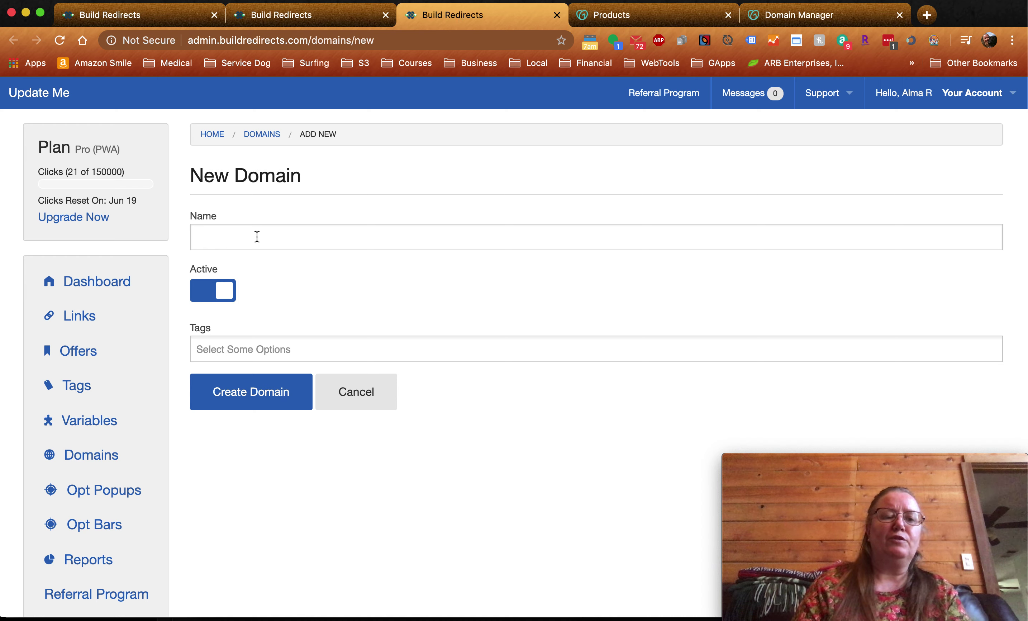
left_click(256, 236)
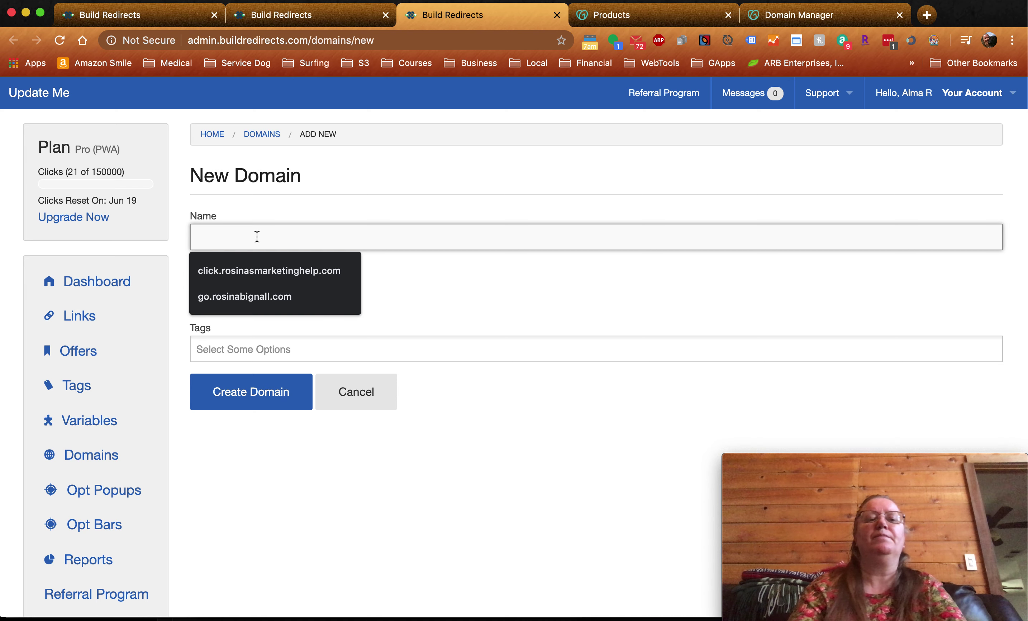
type("g")
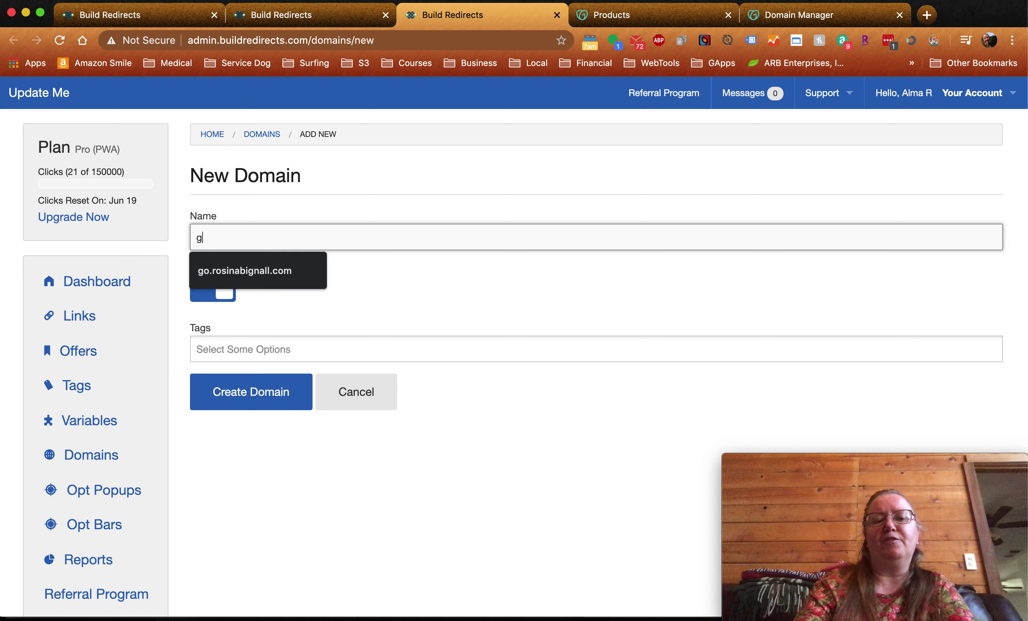
type("o.")
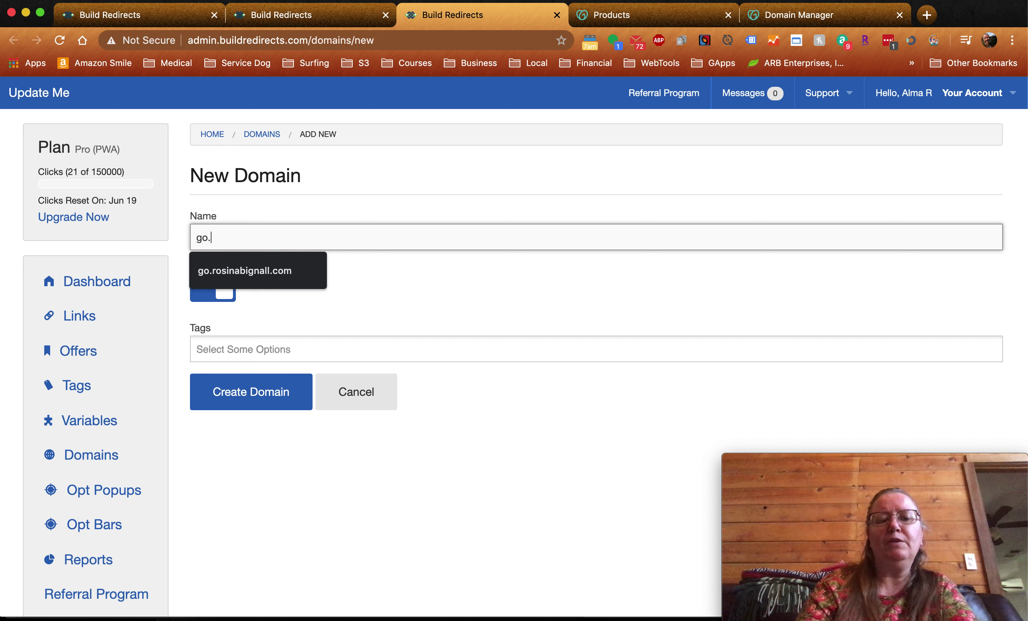
type("rosinas")
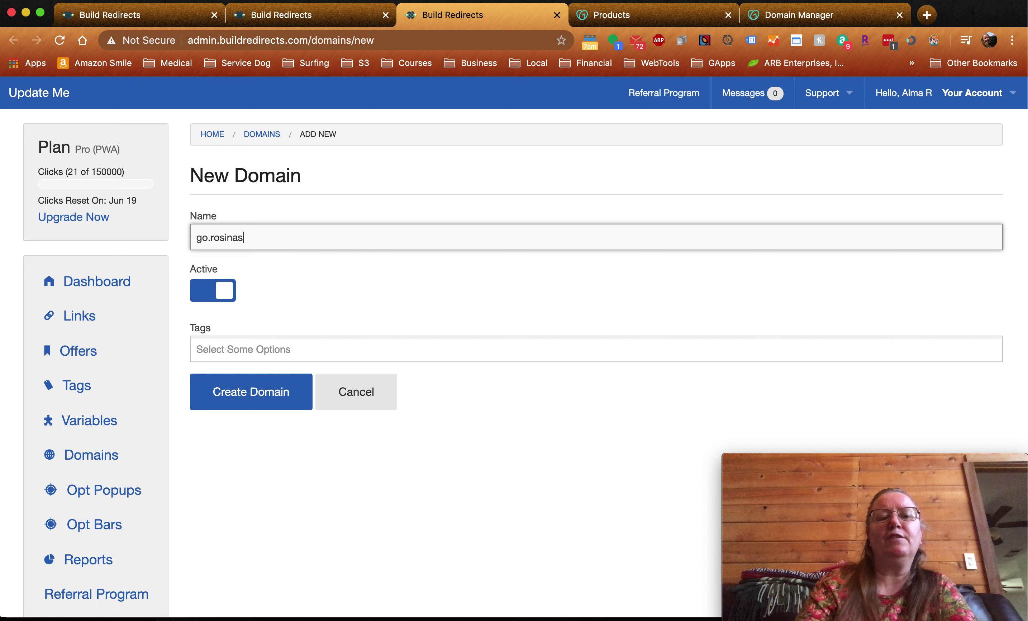
type("marke")
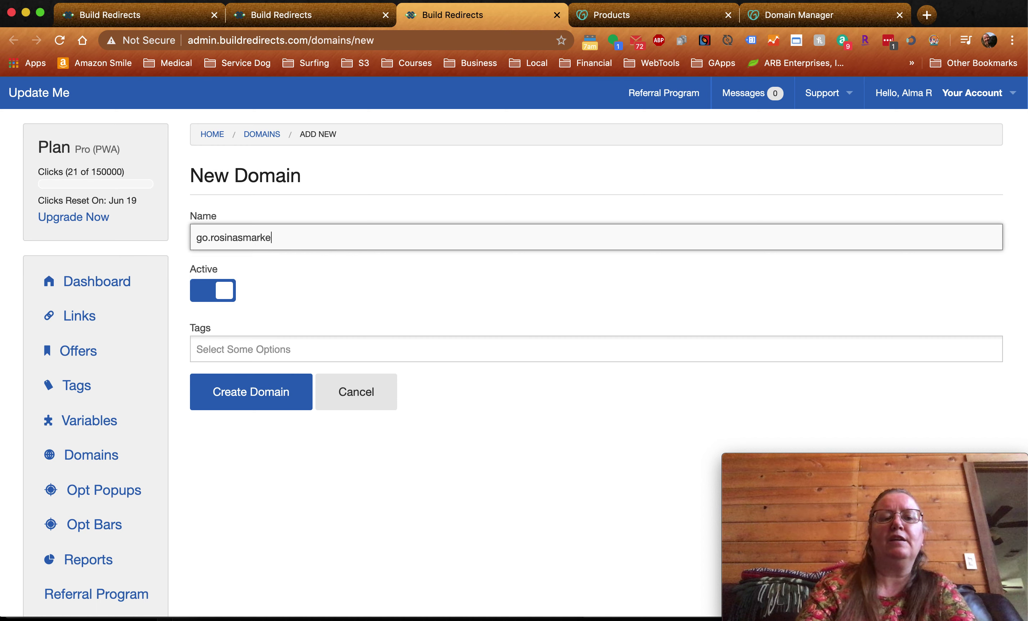
type("tingh")
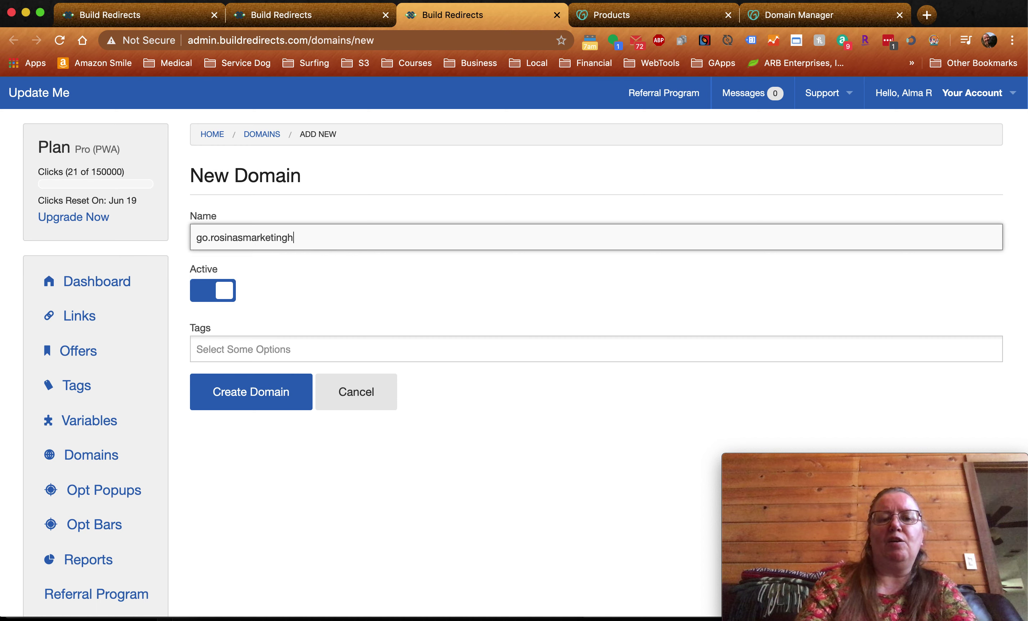
type("elp.com")
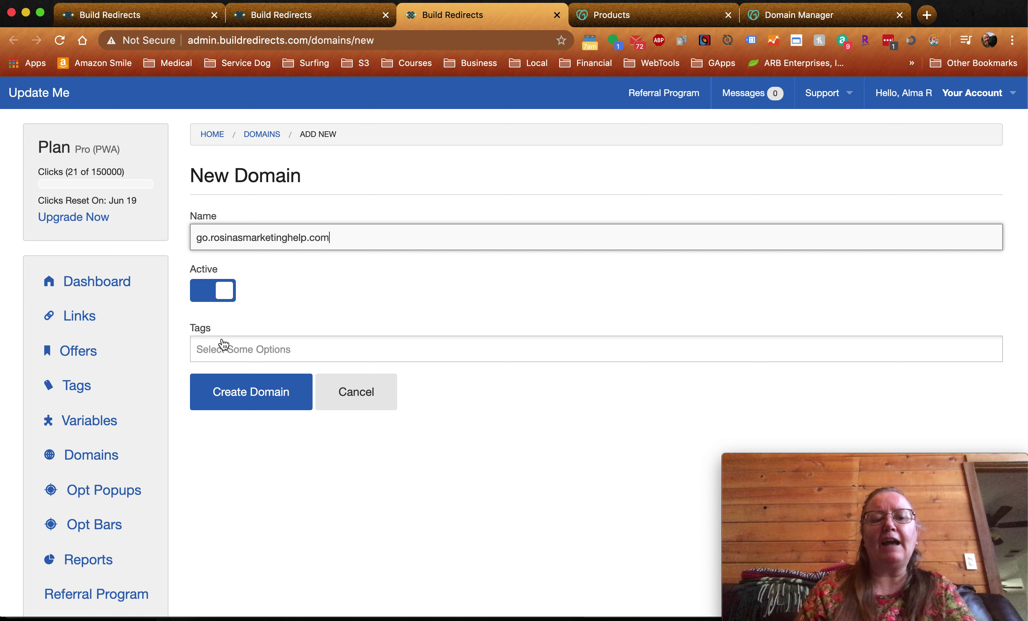
left_click(216, 349)
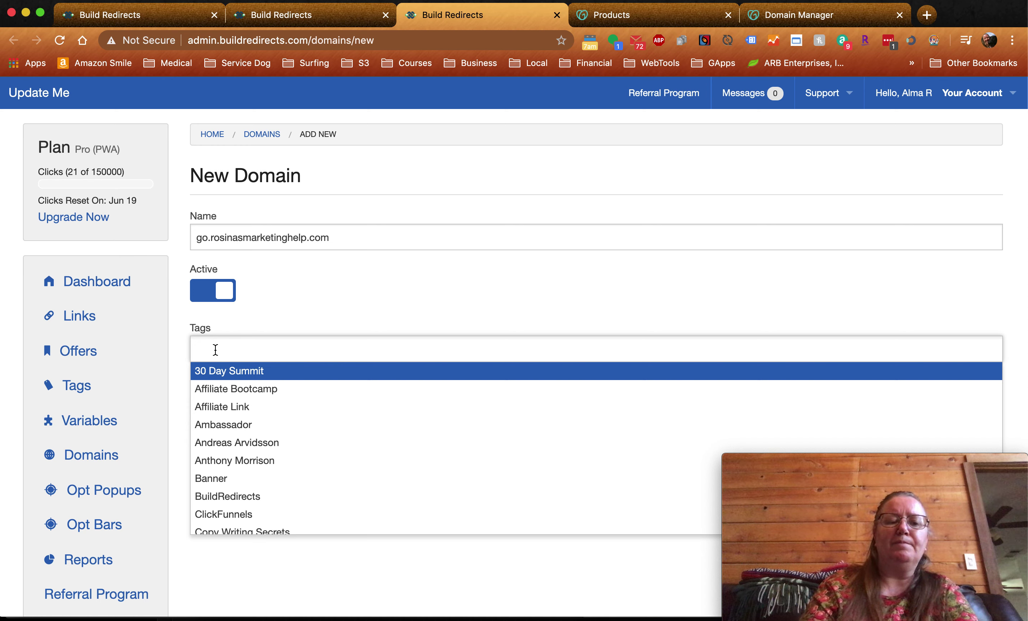
type("R")
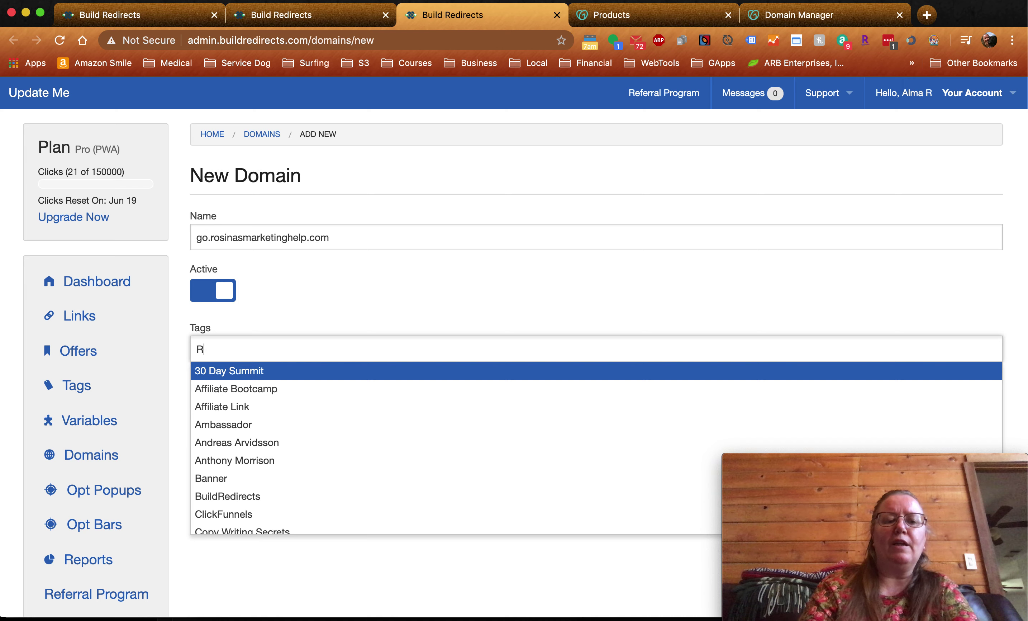
type("B.com")
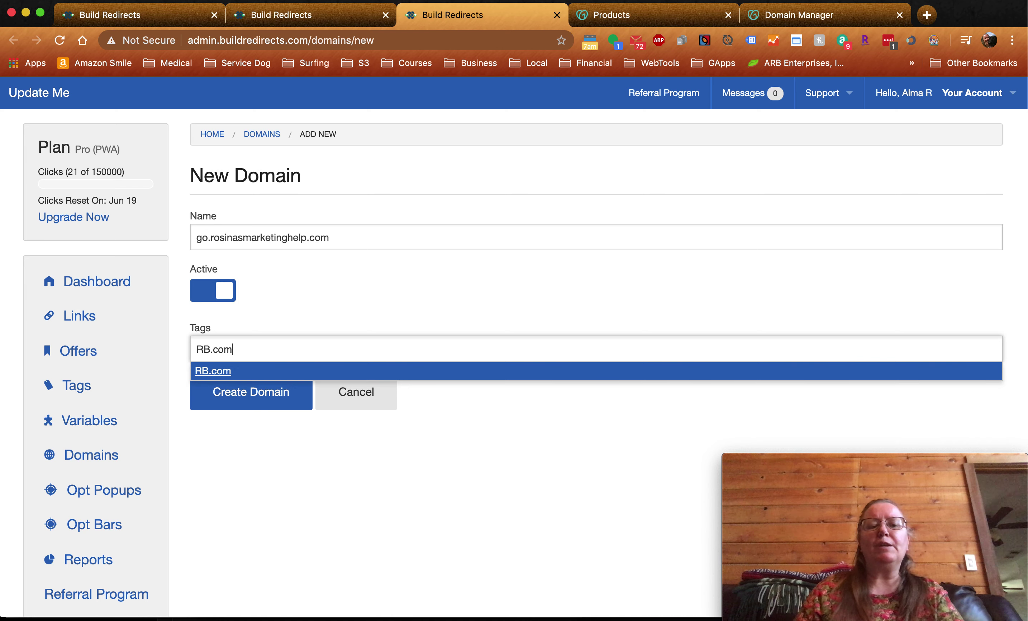
double_click(210, 350)
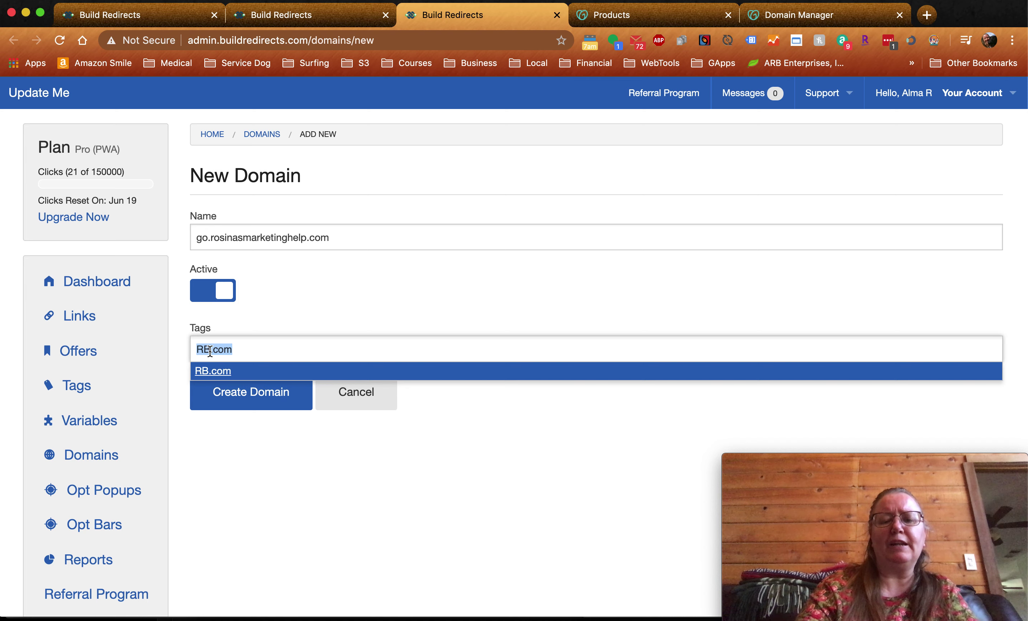
key("BackSpace")
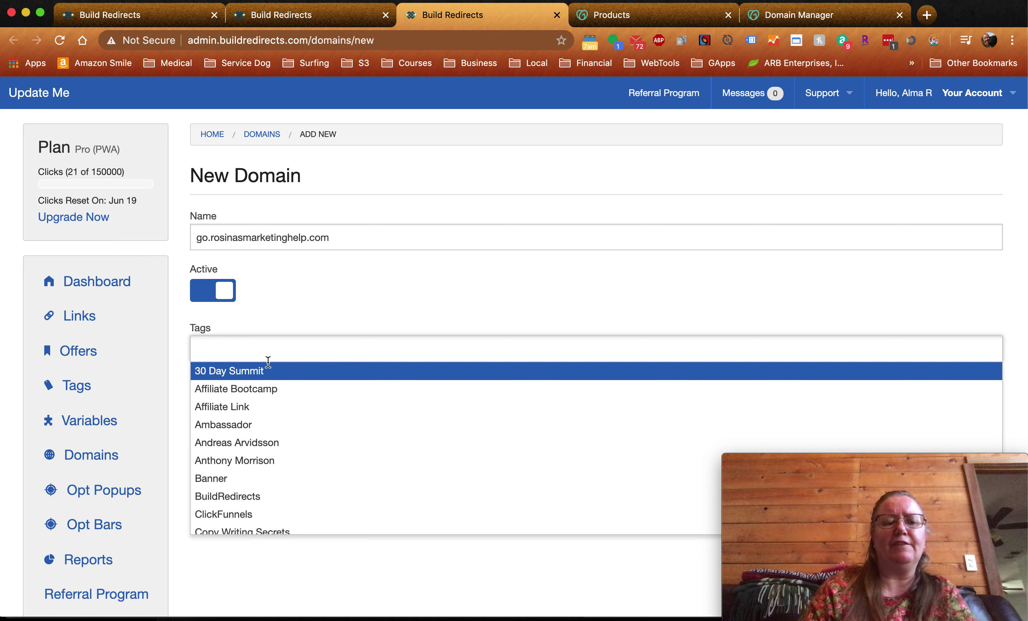
left_click(336, 309)
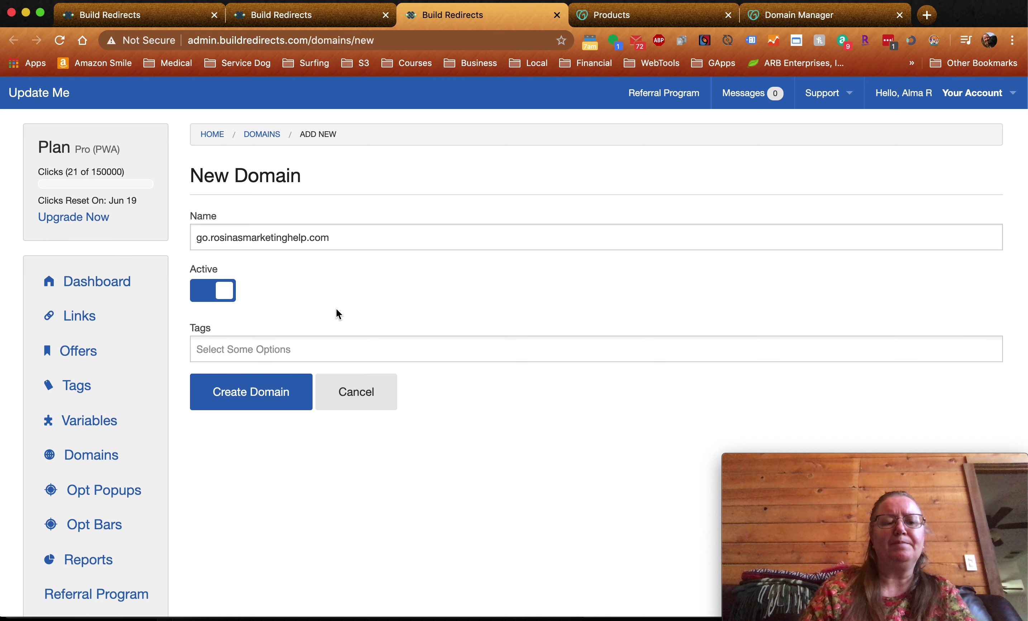
Step: Create the new active domain without any tags
left_click(254, 401)
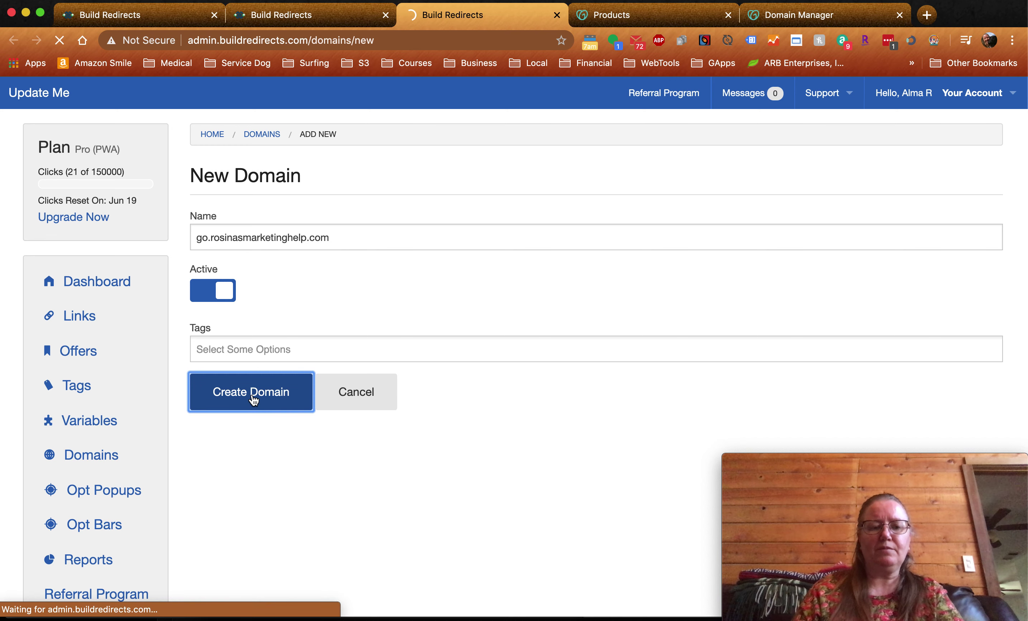